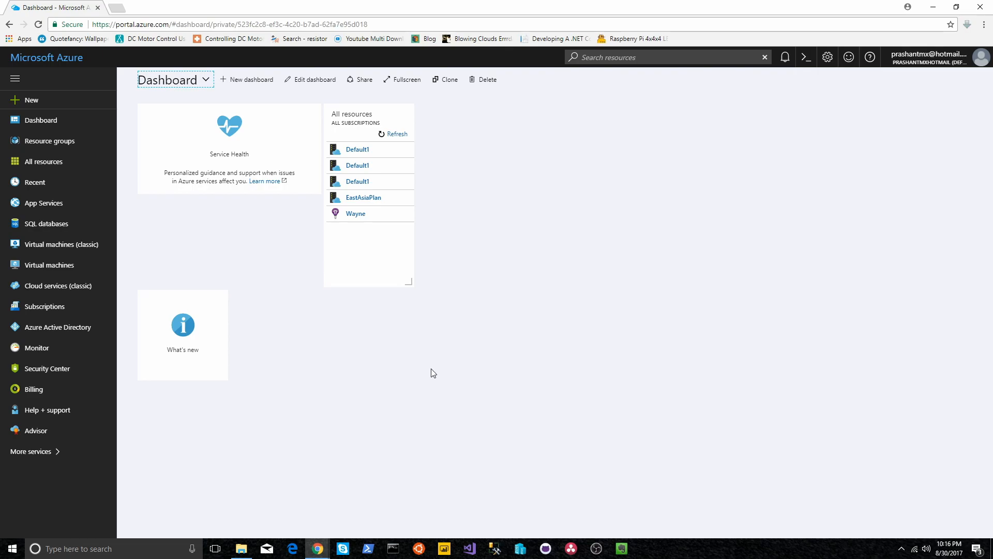
Step: Open Azure Active Directory for the default directory from the left sidebar
left_click(85, 331)
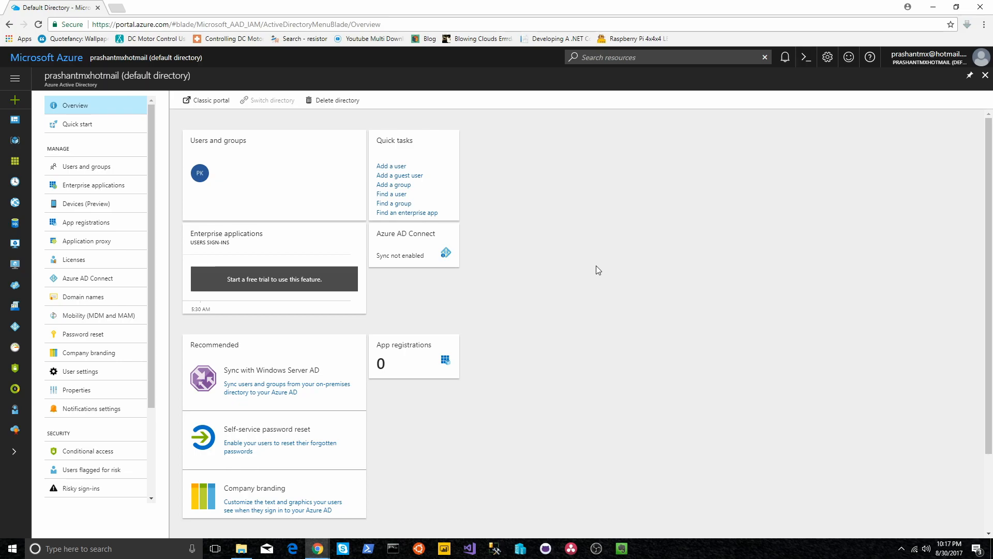
left_click_drag(152, 341, 159, 322)
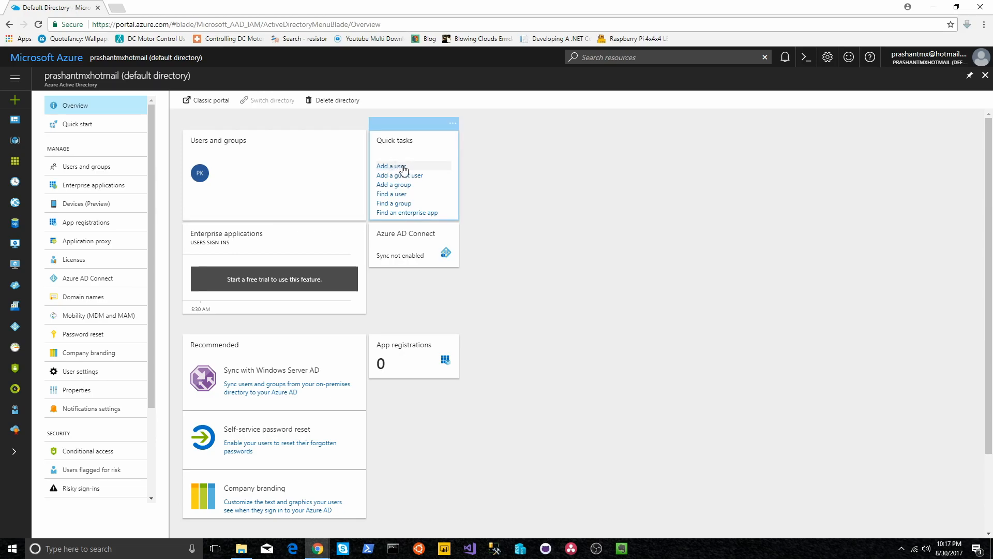
Step: Add a new directory user with the user's display name and onmicrosoft.com sign-in user name
left_click(422, 168)
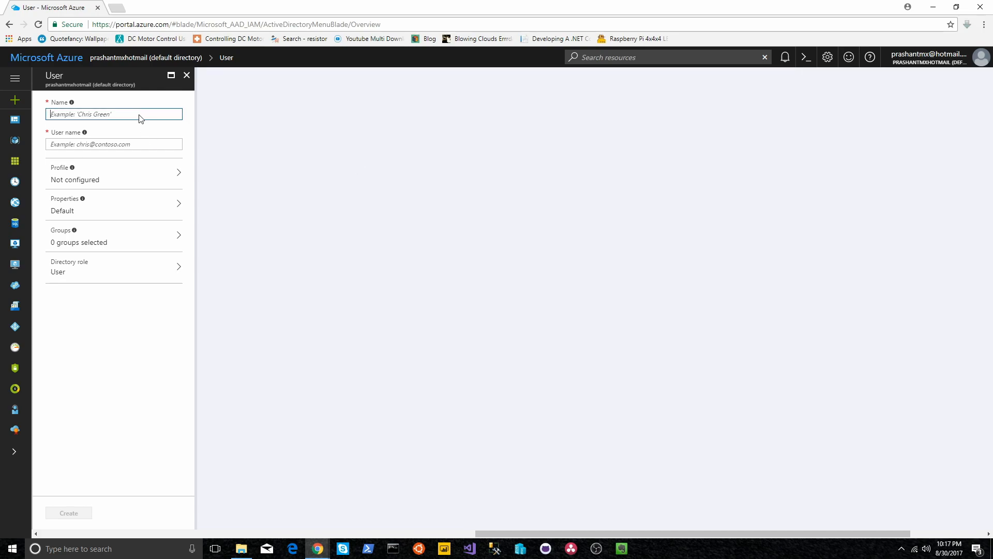
type("John Wick")
key("Tab")
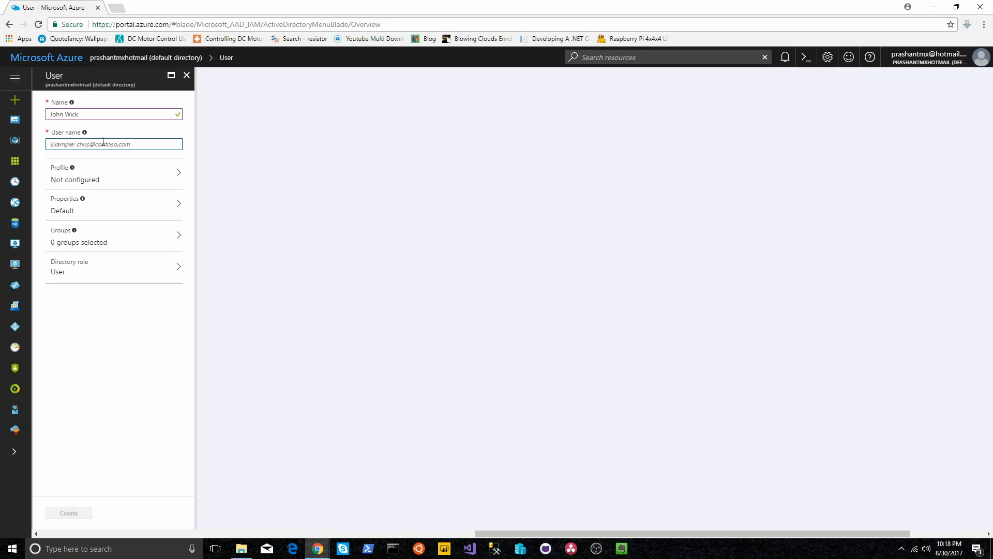
key("Tab")
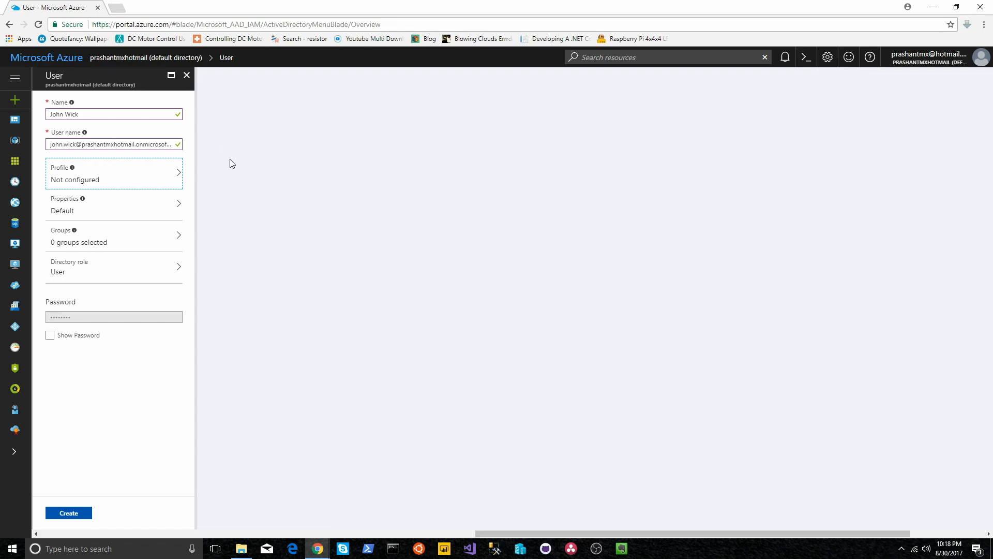
left_click(172, 171)
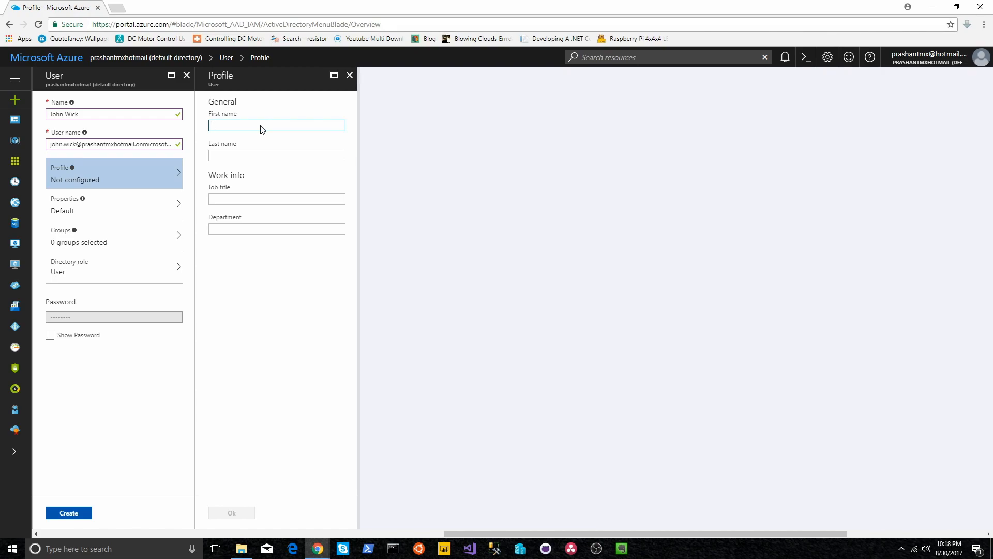
Step: Fill in the user's first and last name, job title Developer and department Continental, then save
type("John")
key("Tab")
type("Wick")
key("Tab")
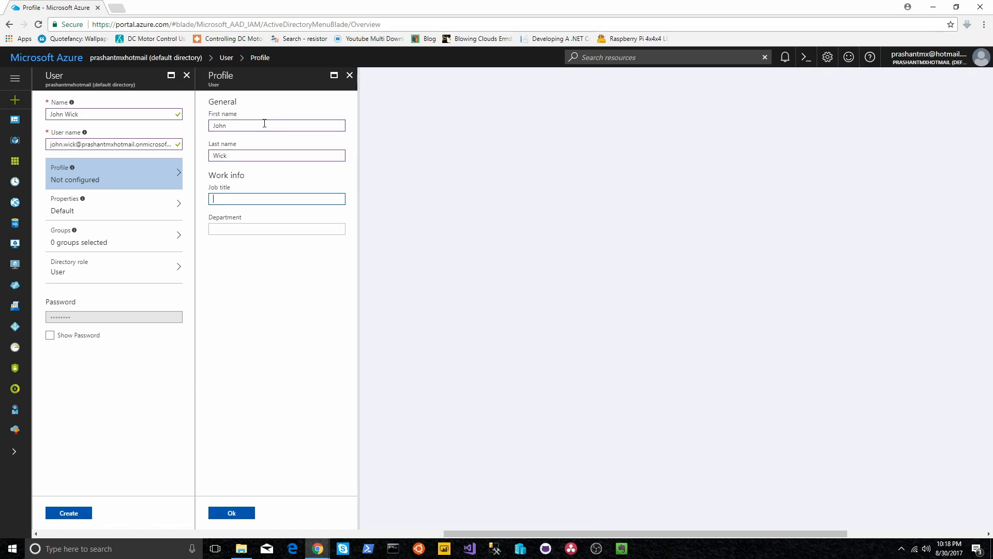
type("Developer")
key("Tab")
type("Continental")
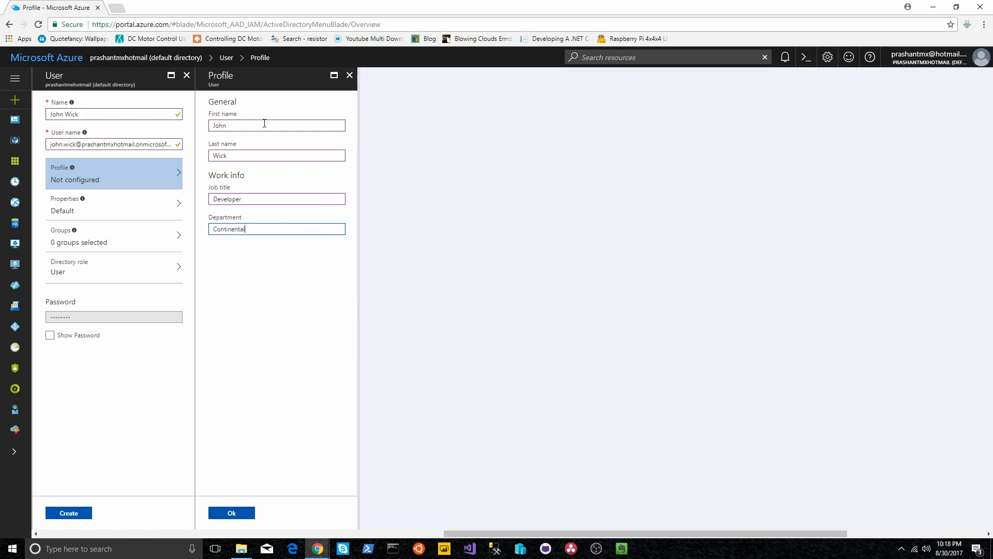
left_click(248, 514)
left_click(120, 211)
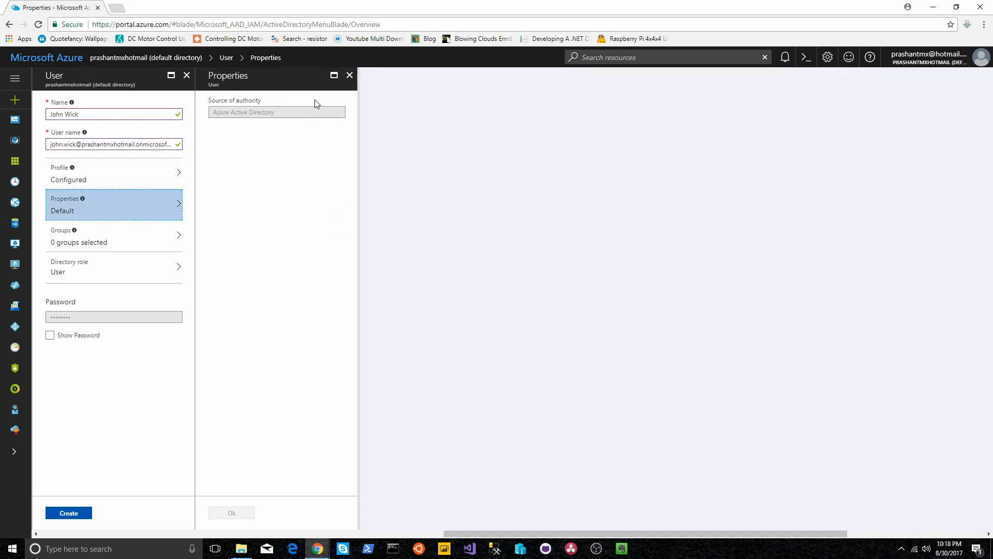
left_click(350, 78)
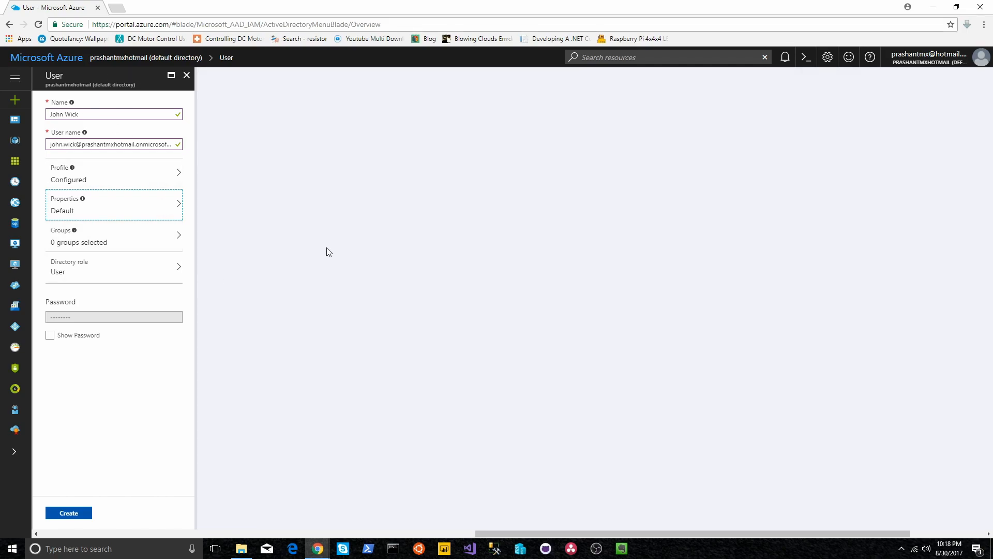
left_click(133, 276)
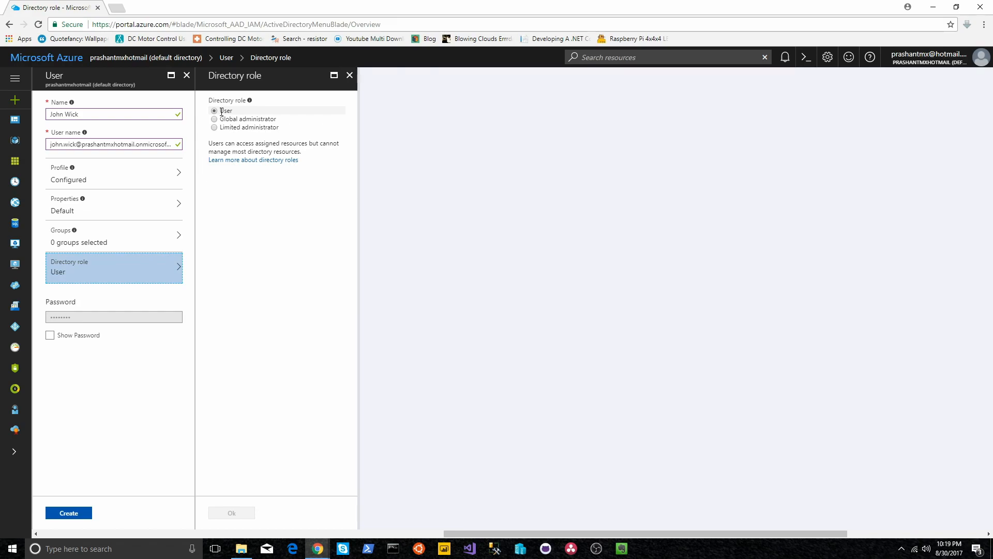
left_click(350, 75)
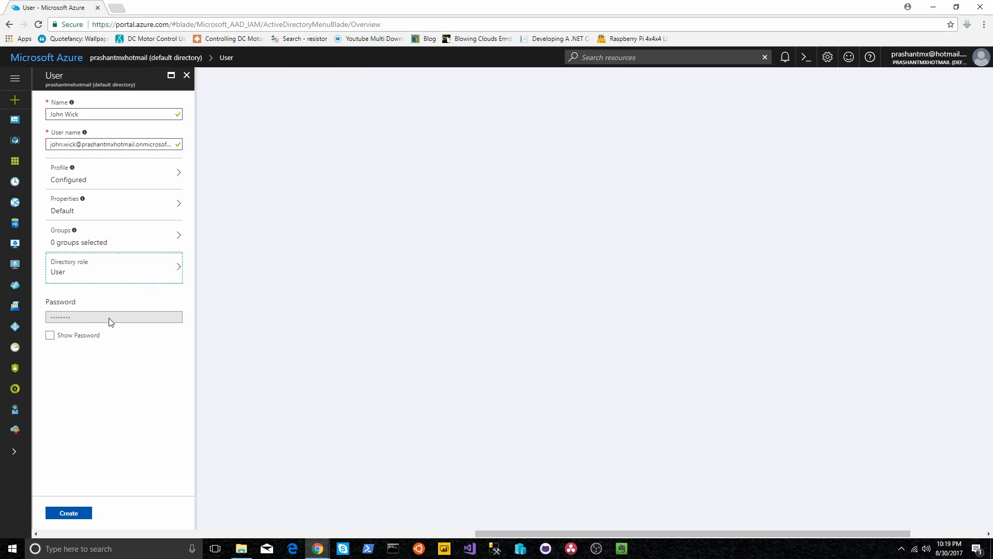
Step: Reveal the generated password and paste a copy of it into a new Notepad window
left_click(56, 337)
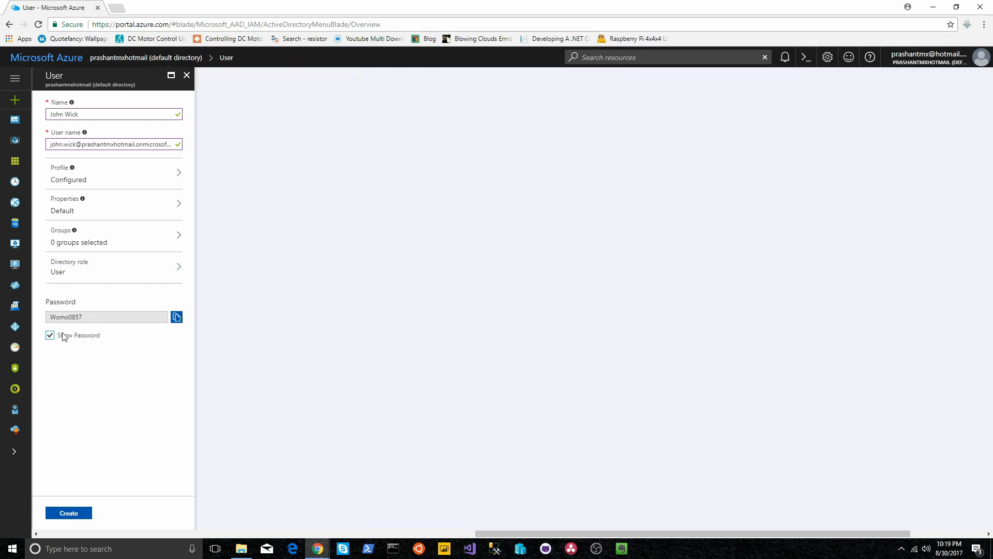
left_click(176, 317)
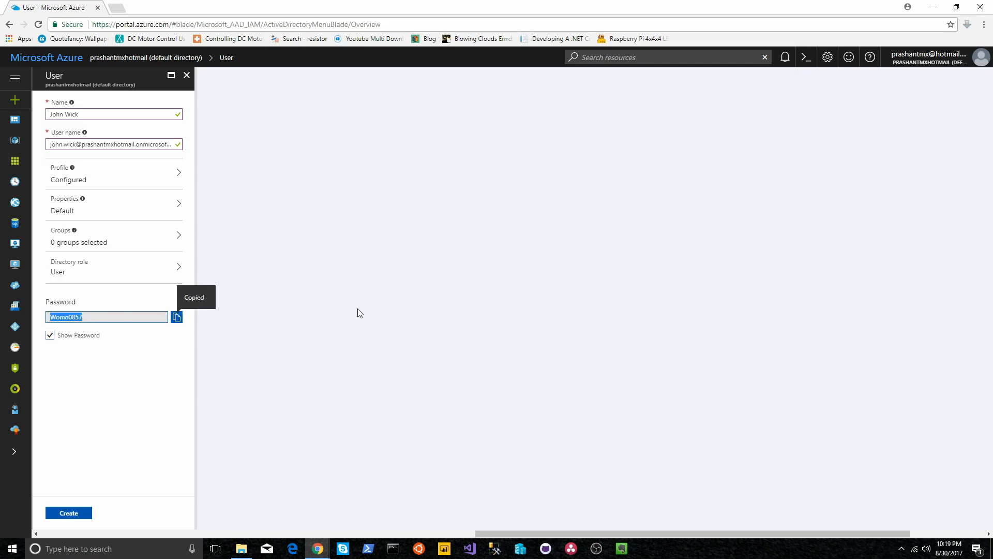
key("super+r")
type("notepad")
key("Return")
key("ctrl+v")
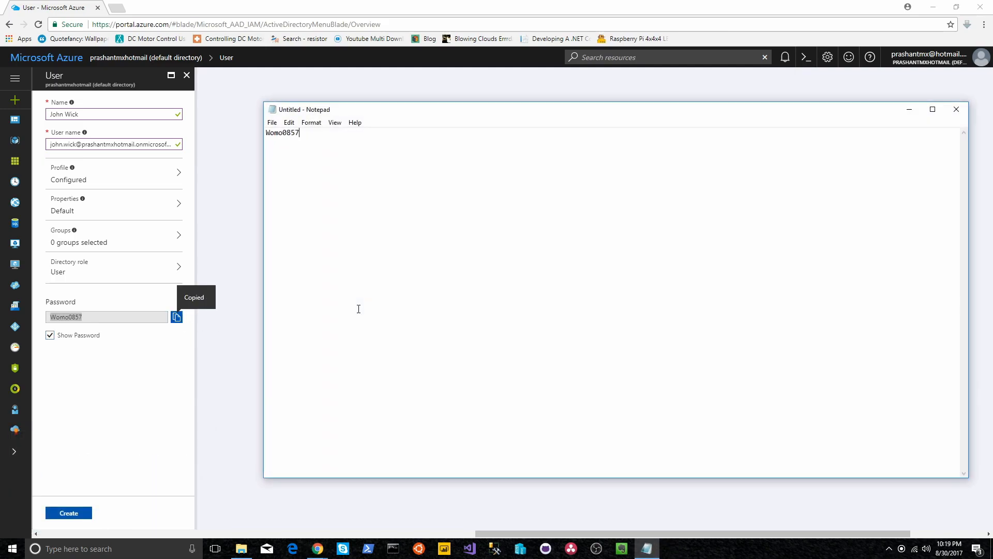
left_click(225, 299)
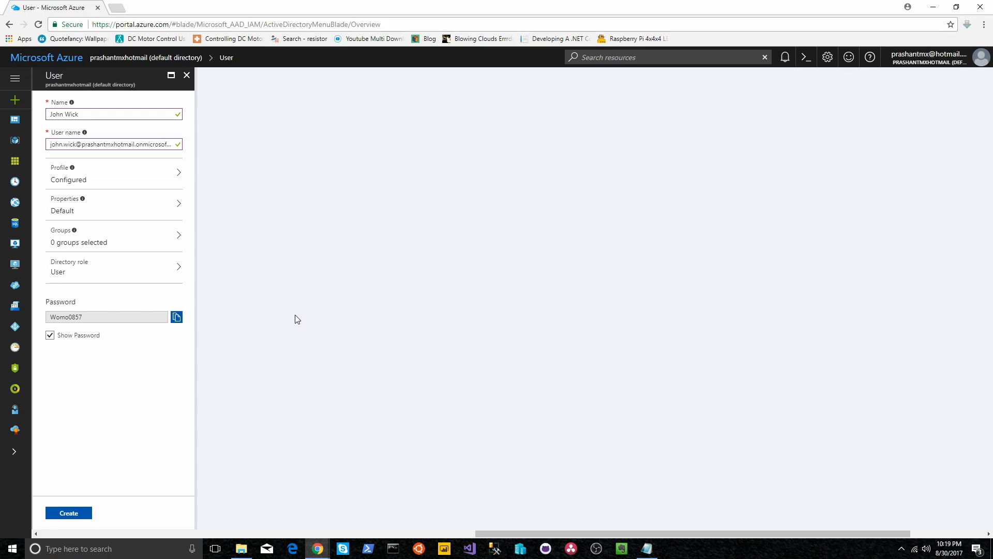
Step: Create the new user account from the User blade
left_click(76, 512)
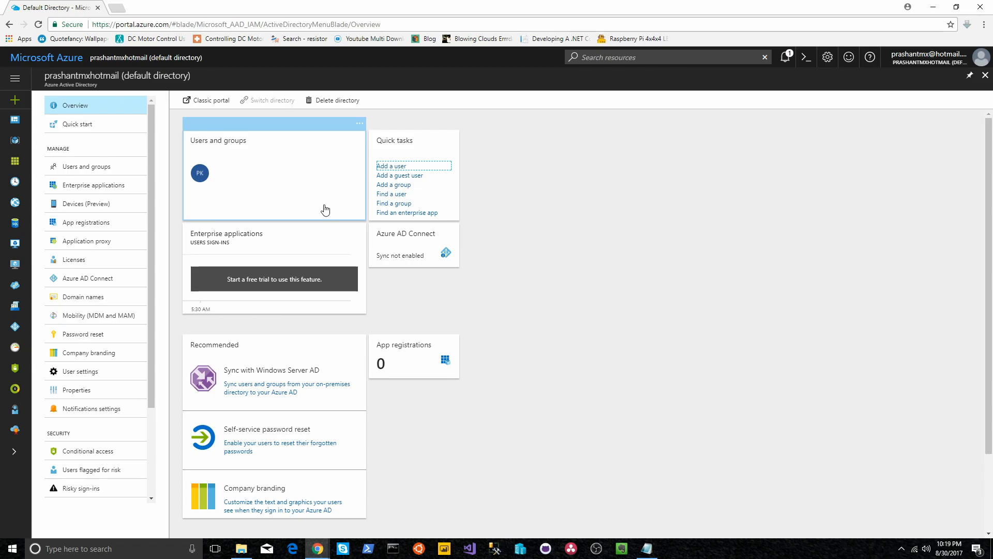
Step: Open the new user's overview page from the directory's Users and groups
left_click(324, 209)
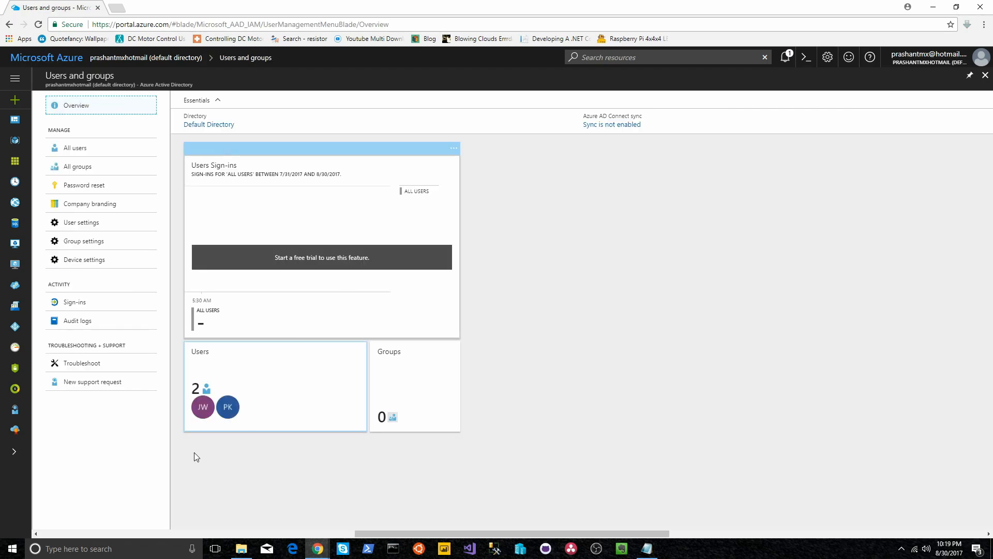
left_click(207, 415)
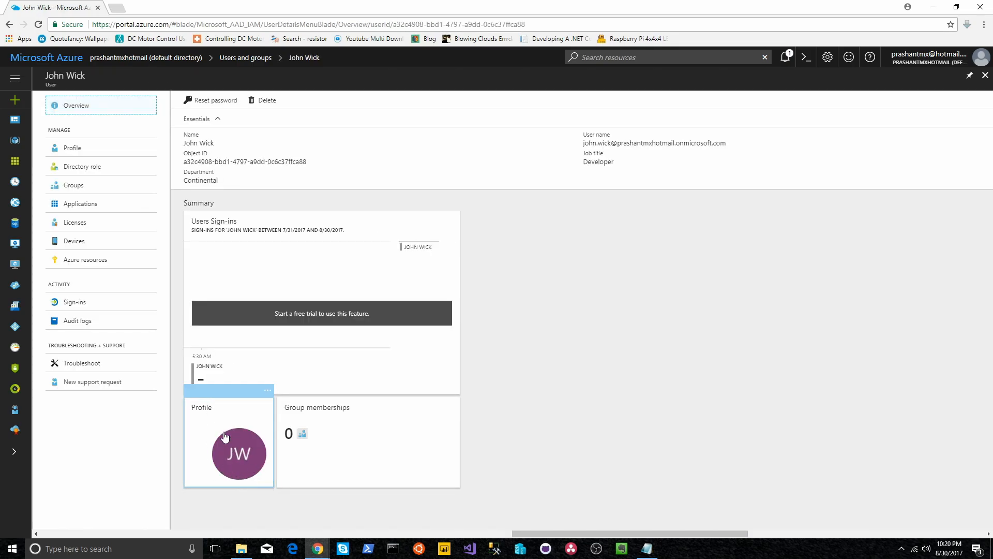
Step: Open the user's full profile and locate the Authentication contact info section
left_click(78, 147)
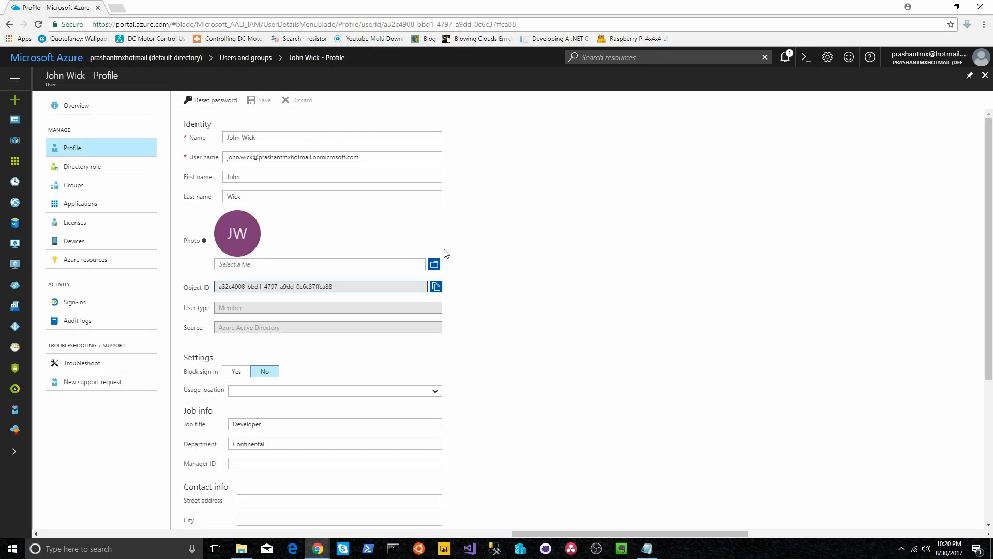
scroll(543, 337, "down", 4)
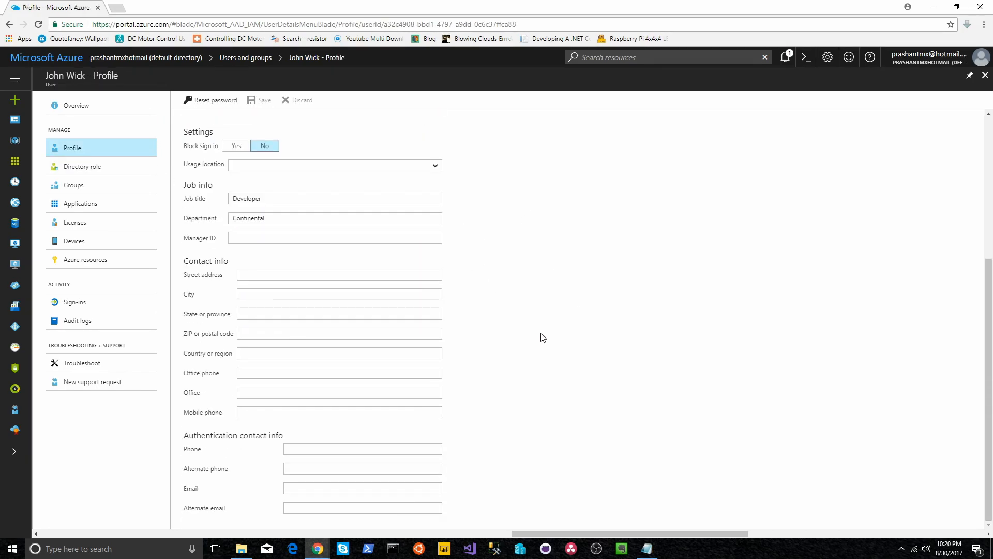
scroll(543, 331, "up", 3)
scroll(543, 326, "down", 3)
scroll(569, 346, "up", 3)
scroll(570, 350, "down", 3)
left_click_drag(186, 435, 307, 438)
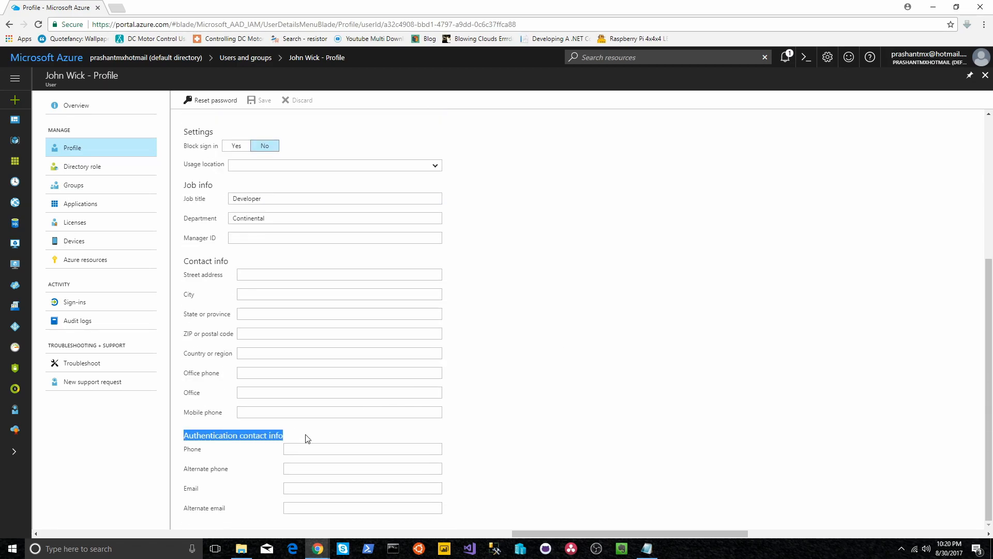
left_click(549, 434)
Step: Enter the user's authentication phone number, save the profile, and close it
left_click(324, 450)
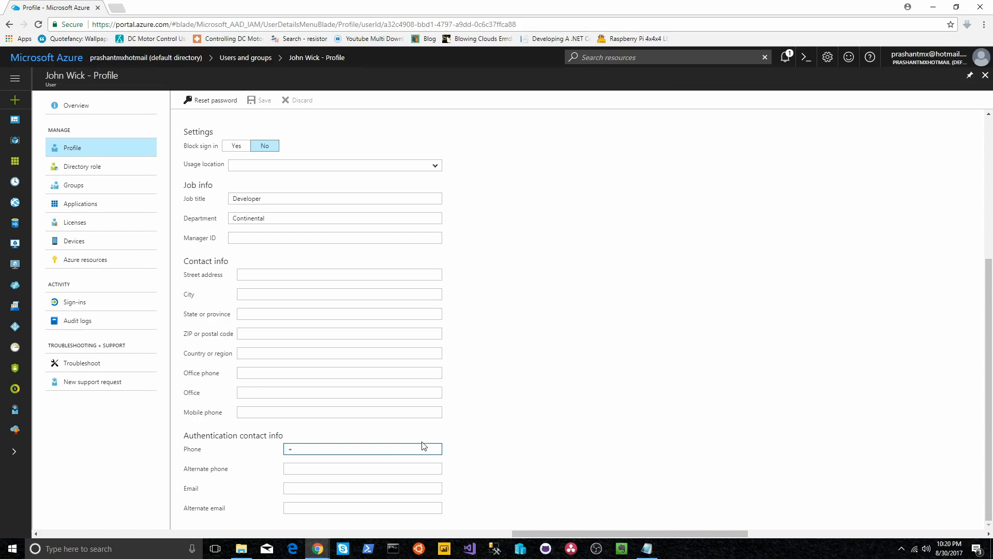
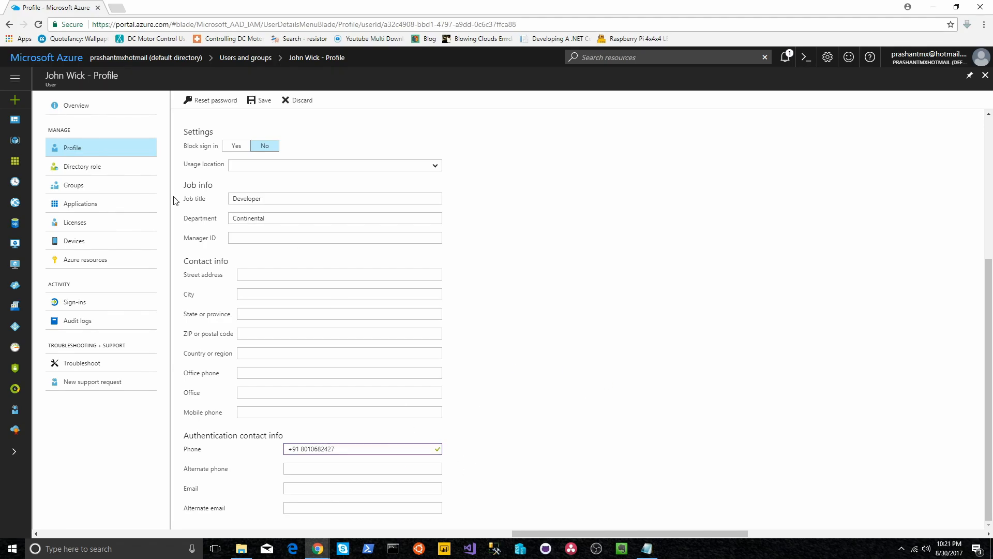
left_click(262, 106)
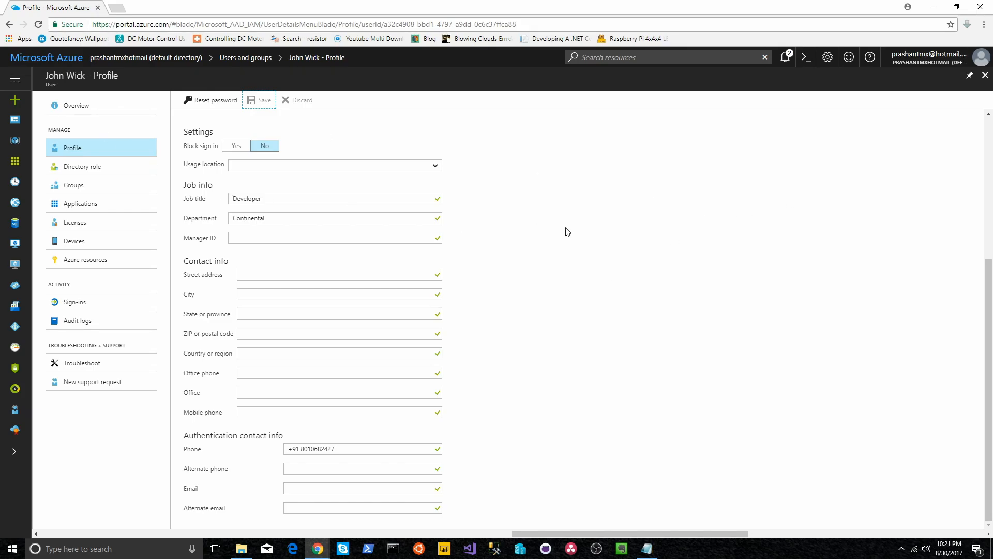
left_click(986, 75)
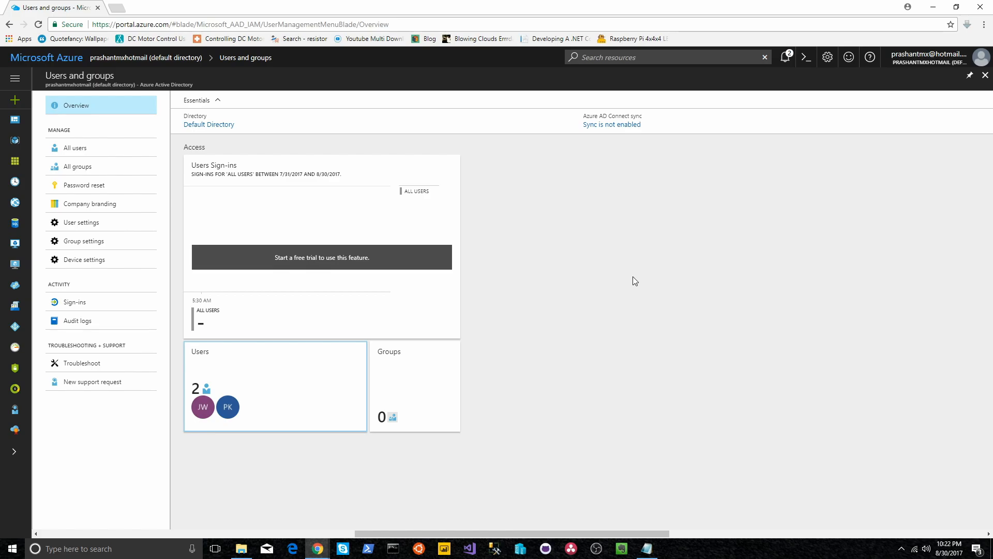
Step: Load manage.windowsazure.com in a new tab and select the Default Directory entry
key("ctrl+t")
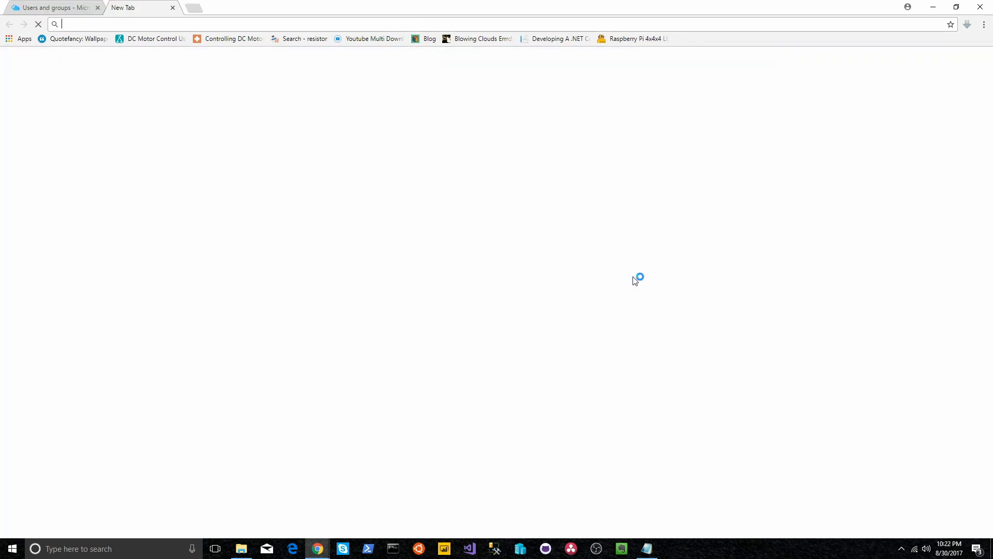
type("man")
key("Return")
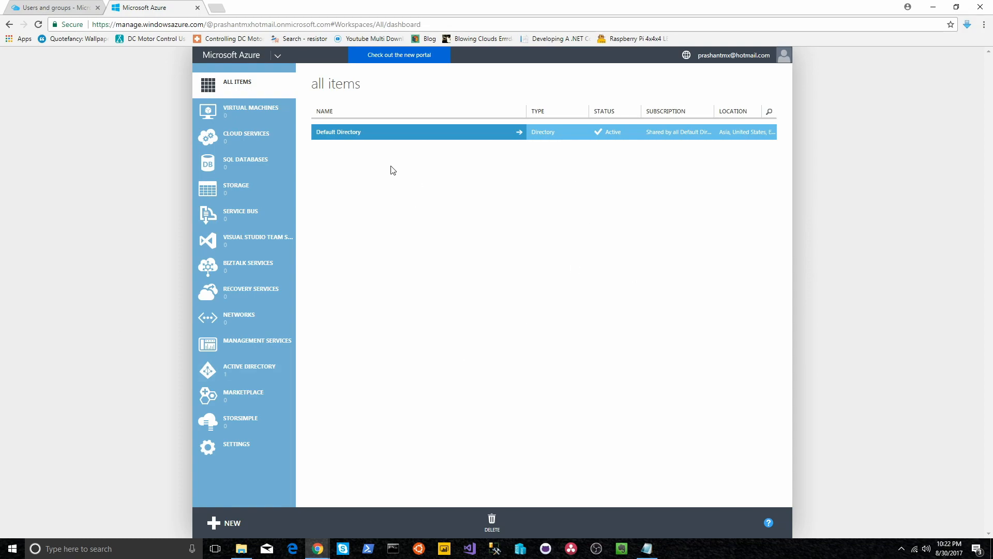
left_click(368, 141)
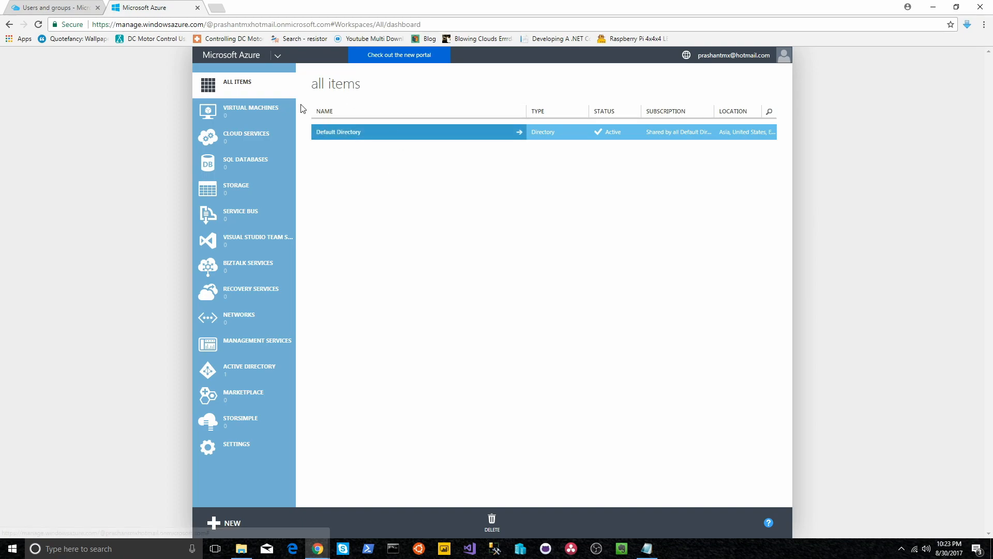
Step: Open the Default Directory and switch to its USERS list
left_click(354, 133)
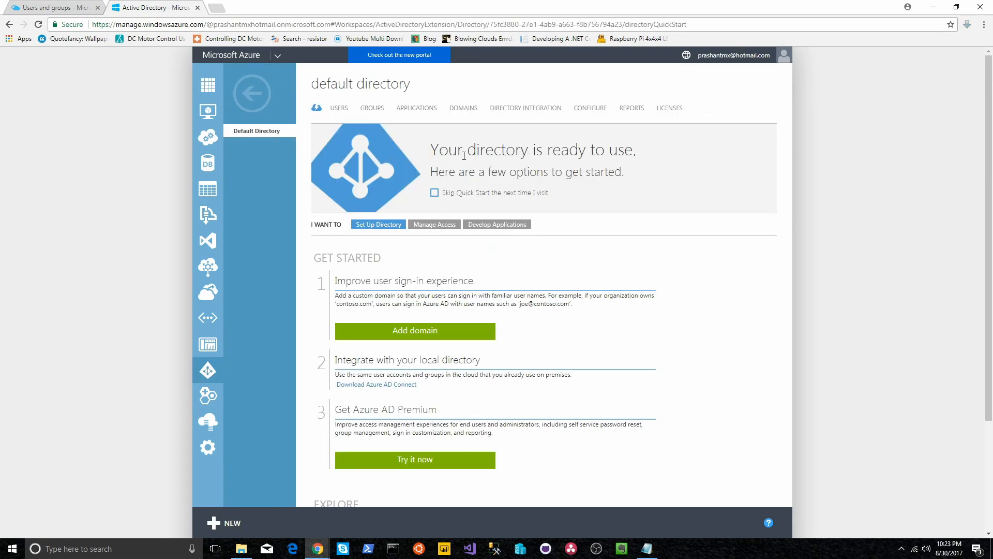
left_click(338, 111)
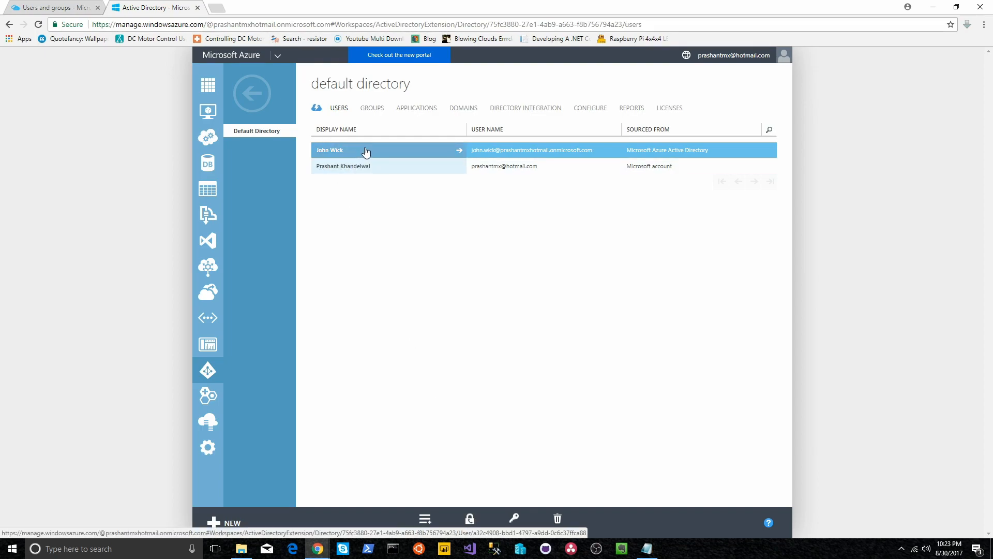
Step: Open Manage Multi-Factor Auth in a new tab and select the first user
left_click(479, 523)
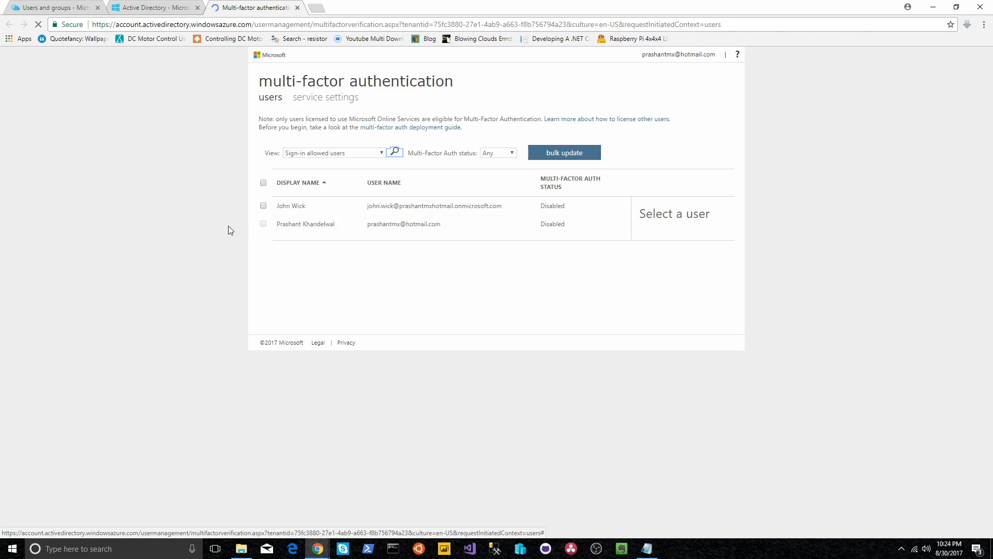
left_click(263, 206)
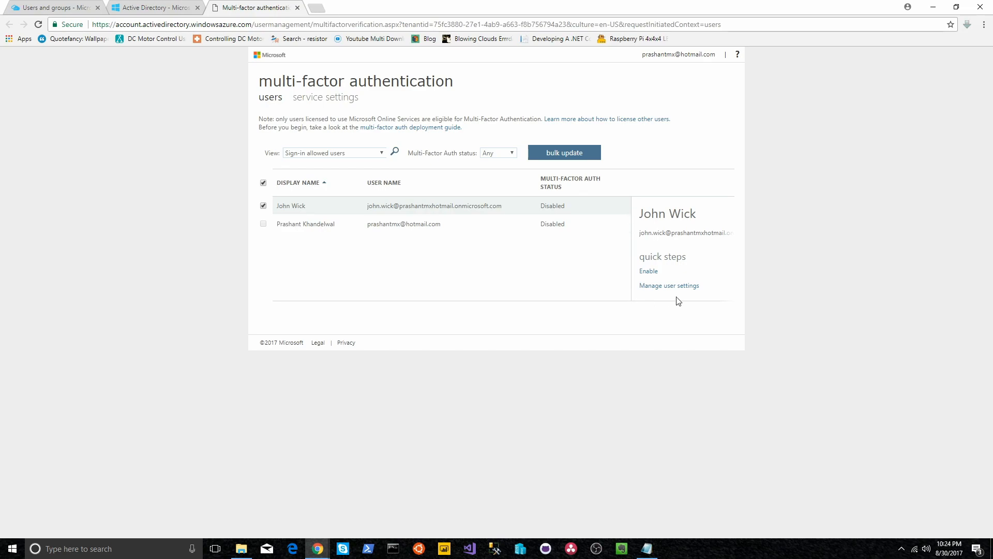
Step: Enable multi-factor authentication for the new directory user and dismiss the updates-successful message
left_click(650, 273)
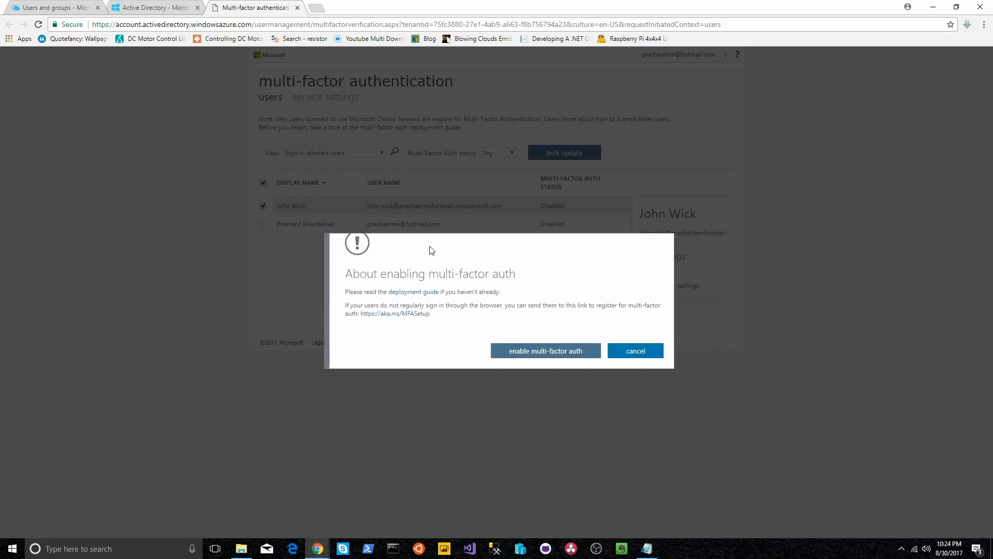
left_click_drag(346, 306, 353, 306)
left_click(353, 306)
left_click(548, 354)
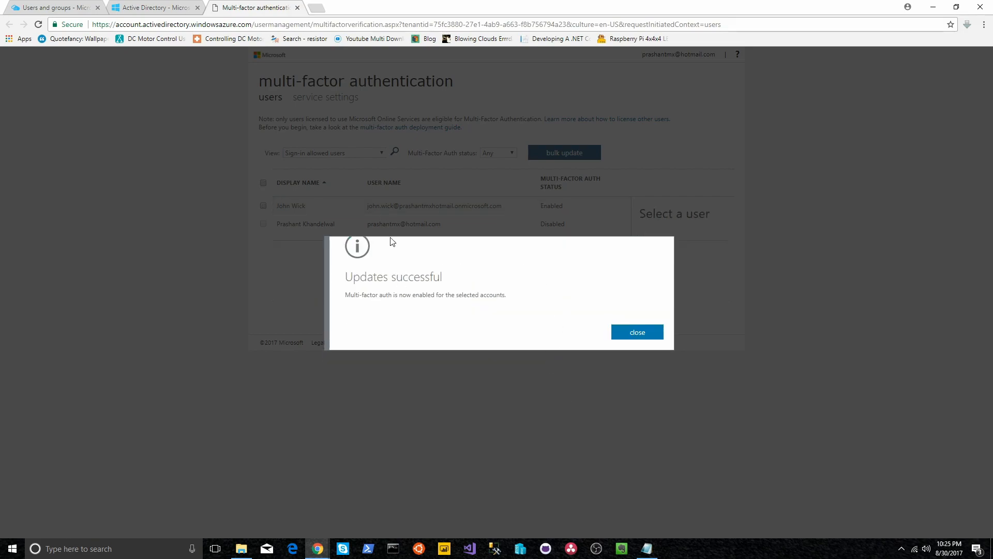
left_click(656, 332)
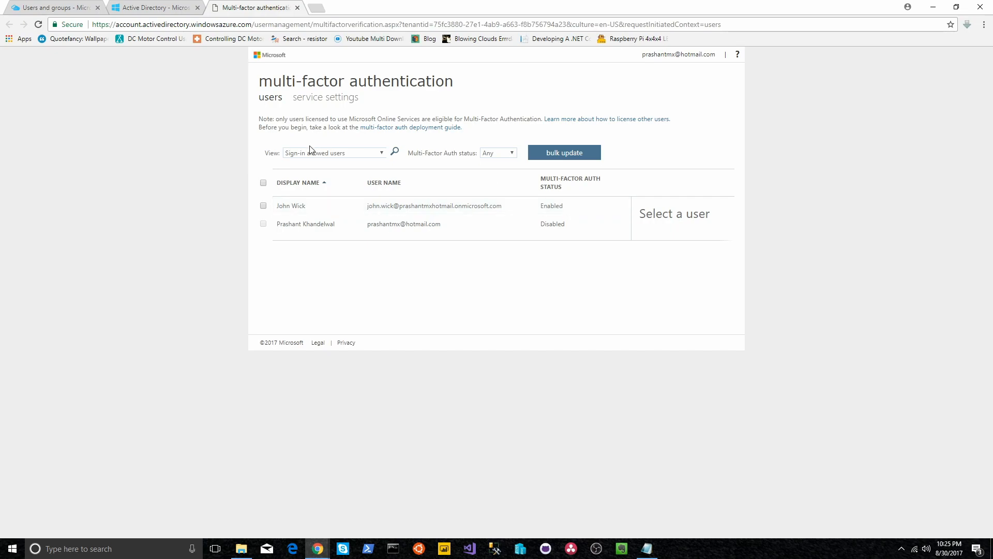
Step: Save the MFA service settings with call and text verification, leaving mobile app notification off
left_click(309, 106)
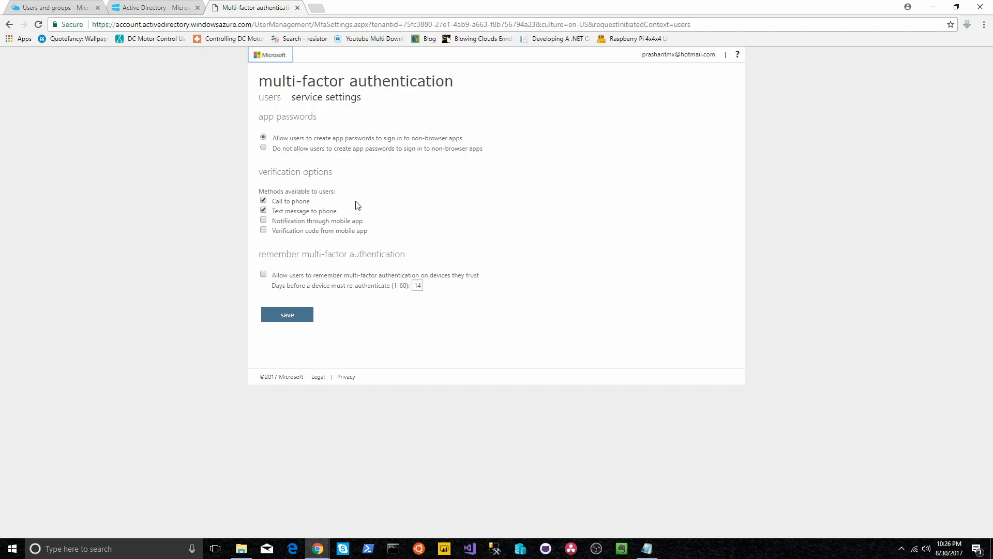
left_click(263, 220)
left_click(264, 221)
left_click(293, 316)
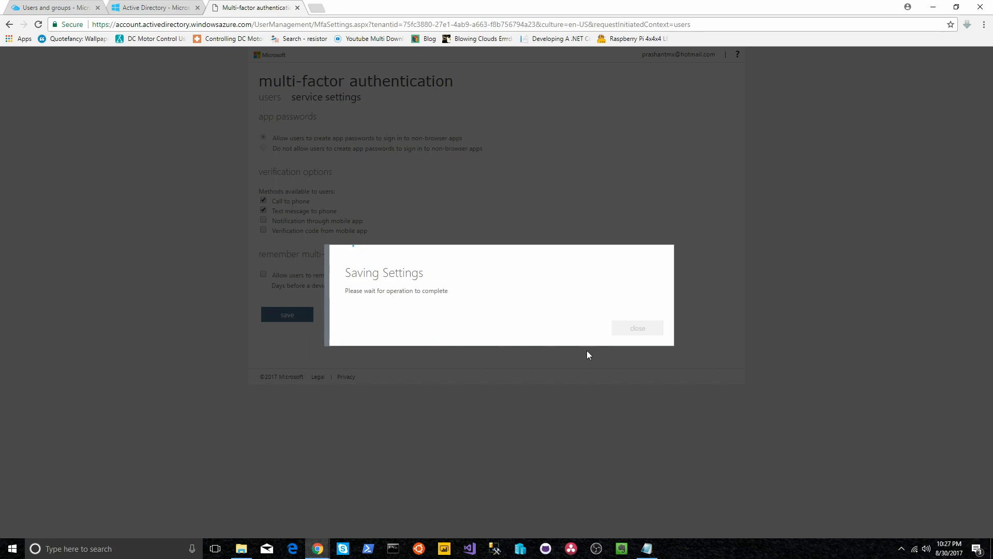
left_click(640, 333)
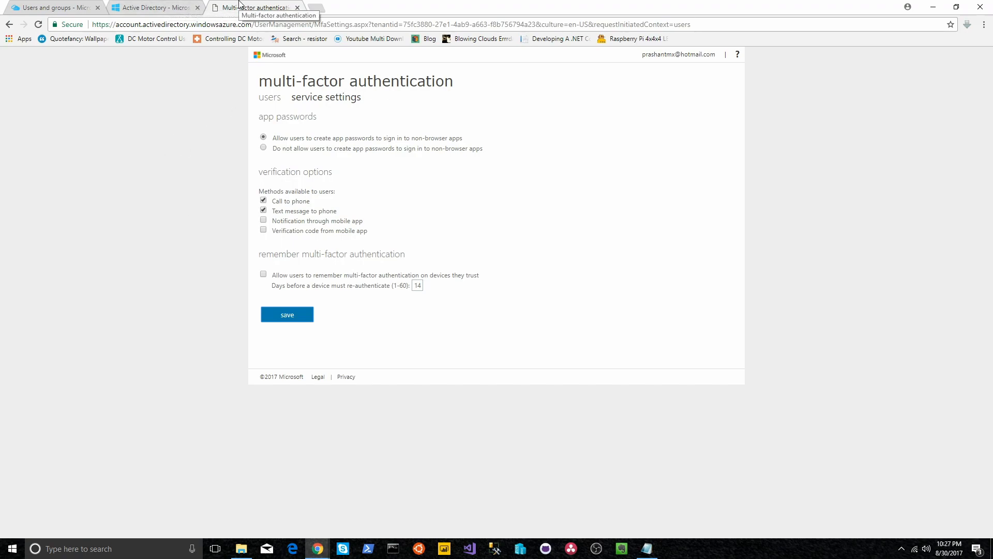
left_click(197, 310)
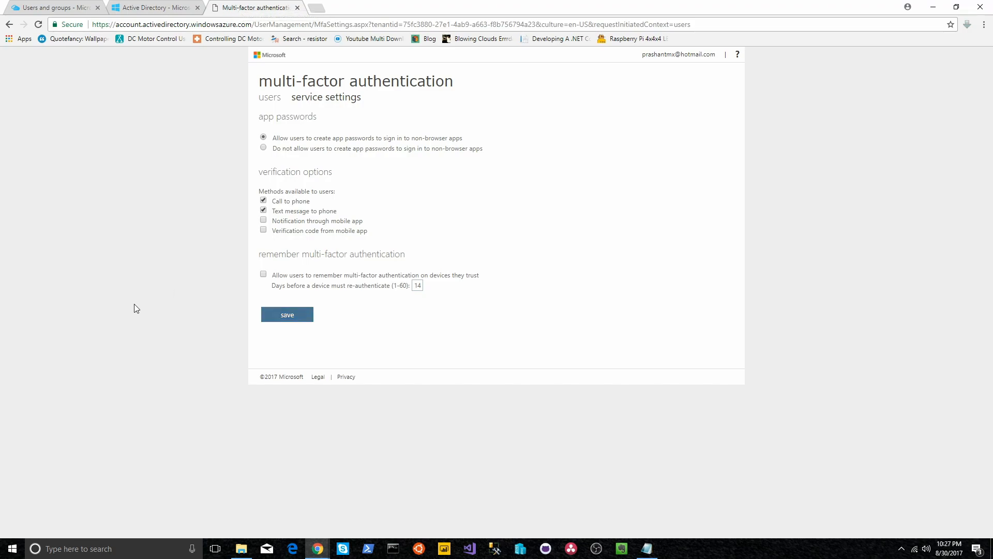
Step: In Visual Studio 2017, create the ASP.NET Web Application WebApplication1 with the MVC template
left_click(473, 551)
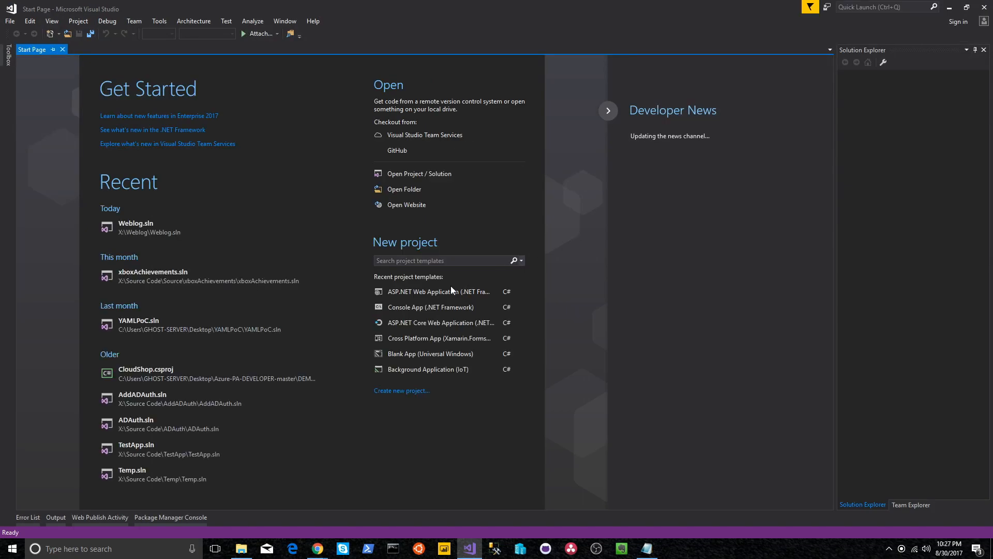
left_click(443, 294)
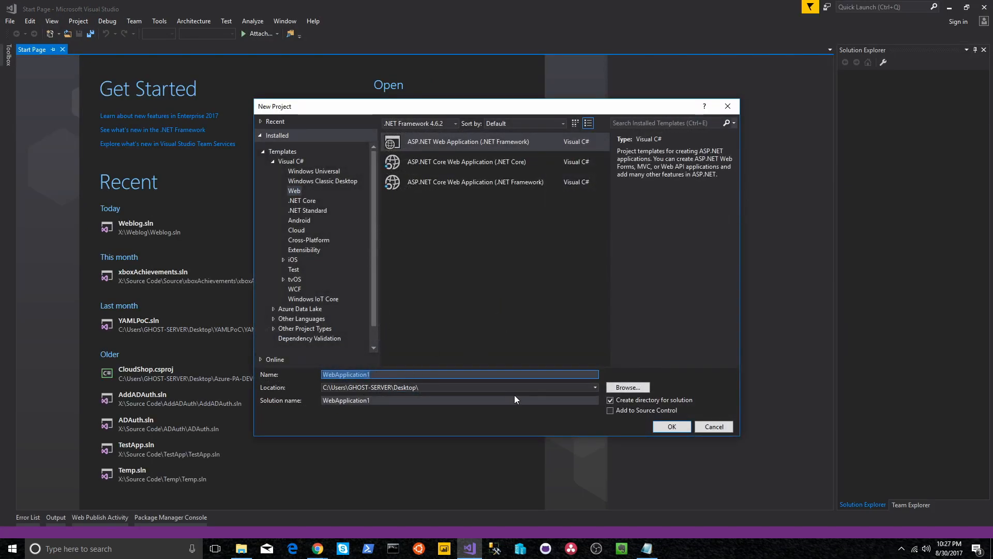
left_click(667, 429)
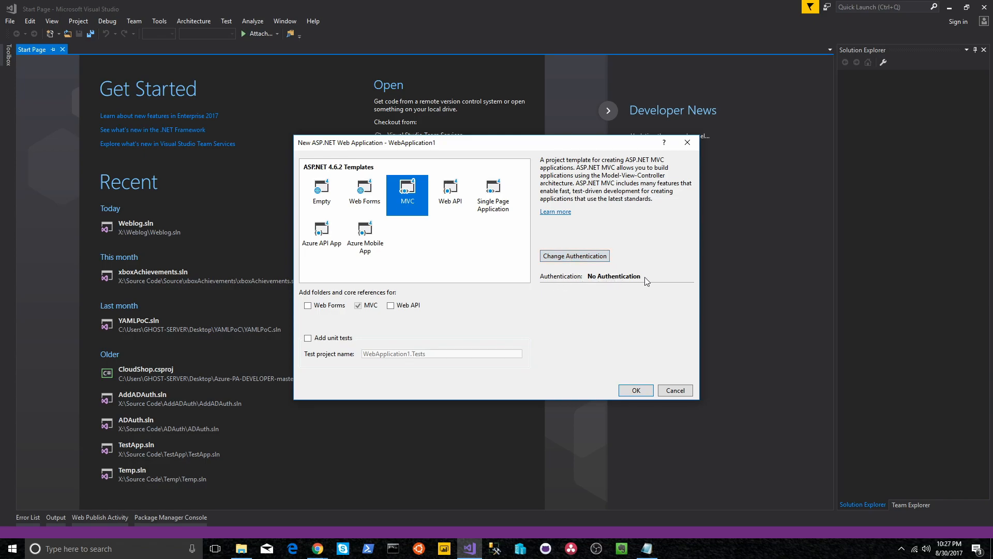
Step: Choose Work or School Accounts, Cloud - Single Organization, and enter the directory's onmicrosoft.com tenant domain
left_click(578, 257)
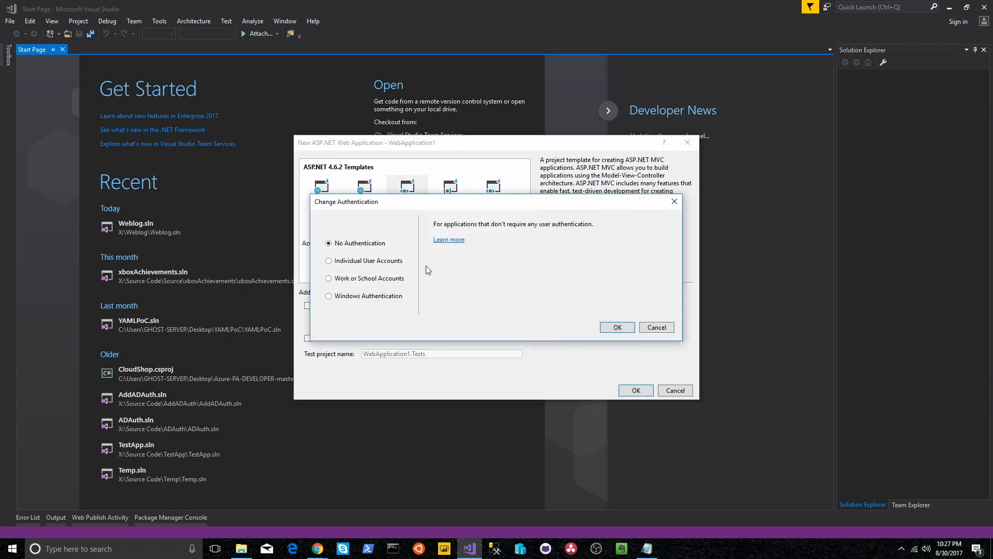
left_click(329, 282)
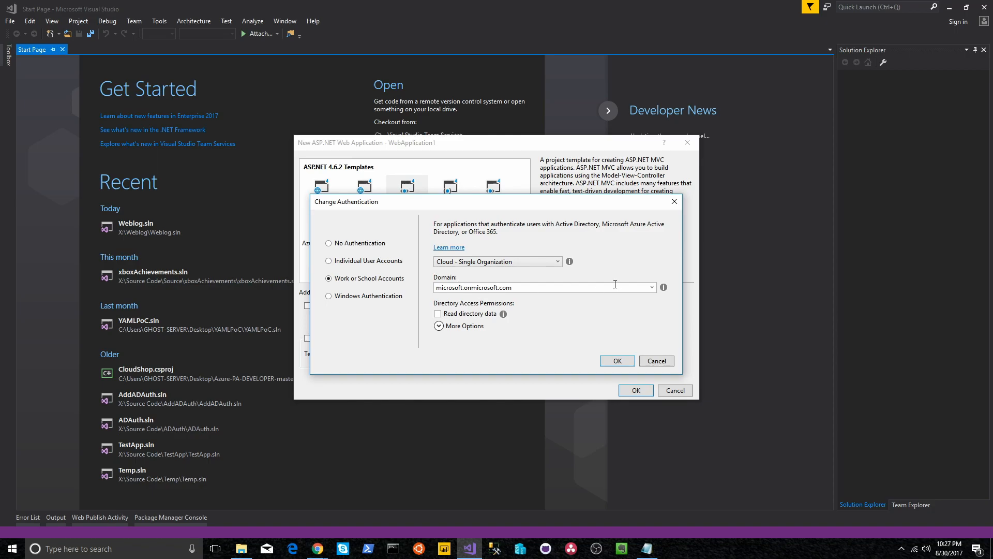
left_click(615, 287)
key("BackSpace")
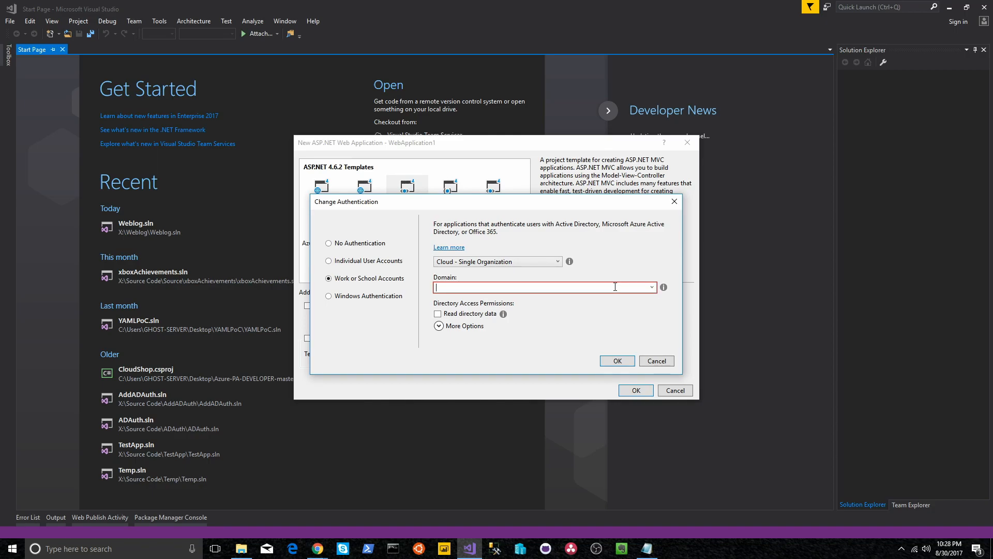
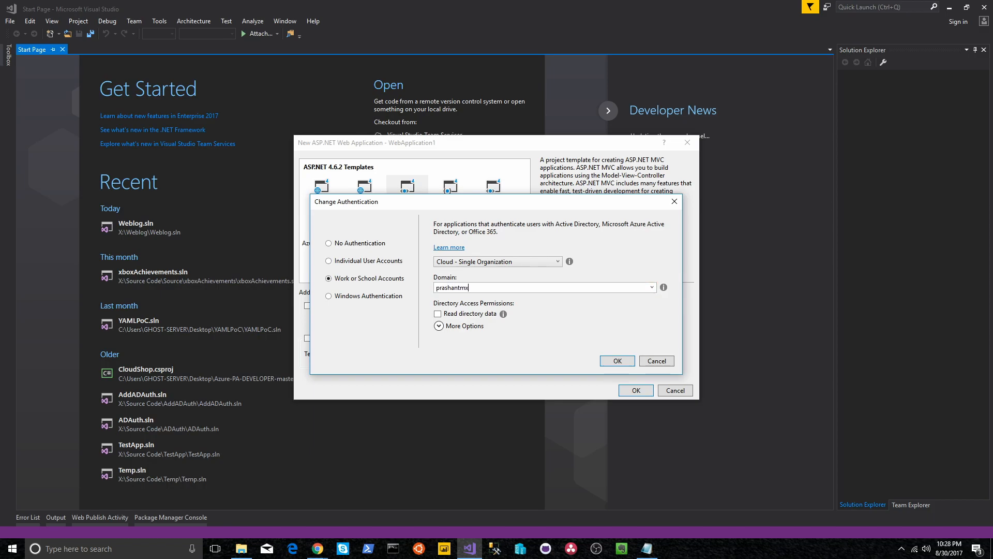
type("m")
key("Tab")
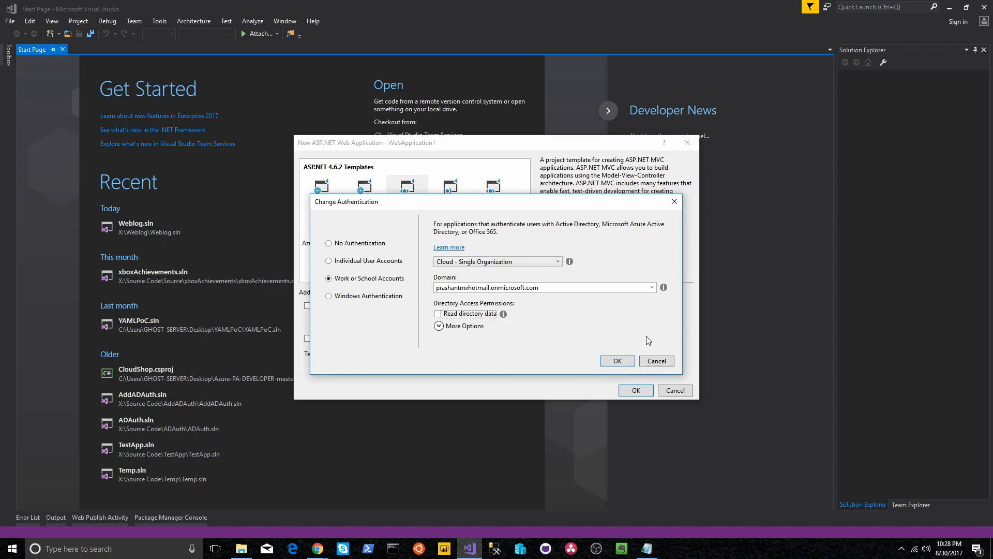
Step: Confirm the authentication settings and sign in with the Microsoft account's e-mail and password
left_click(617, 360)
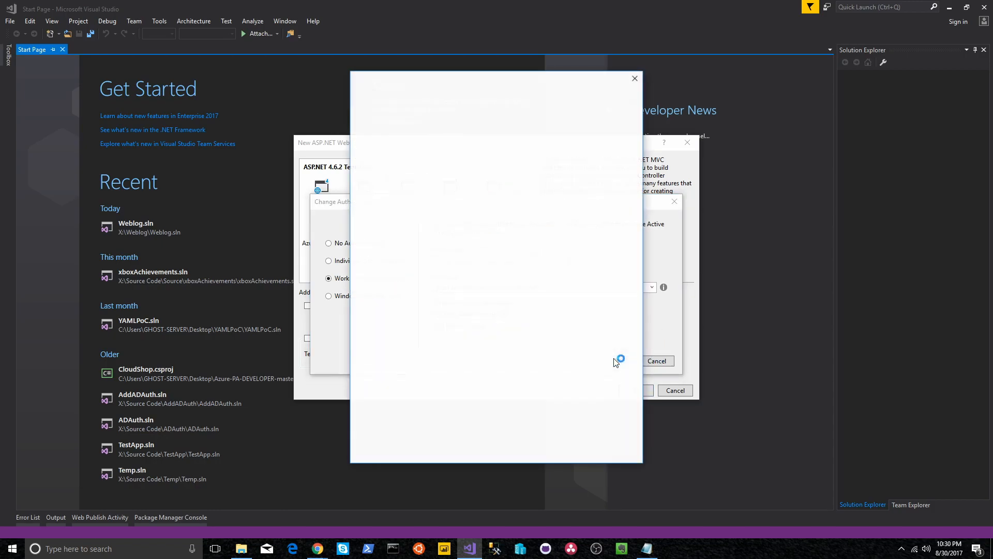
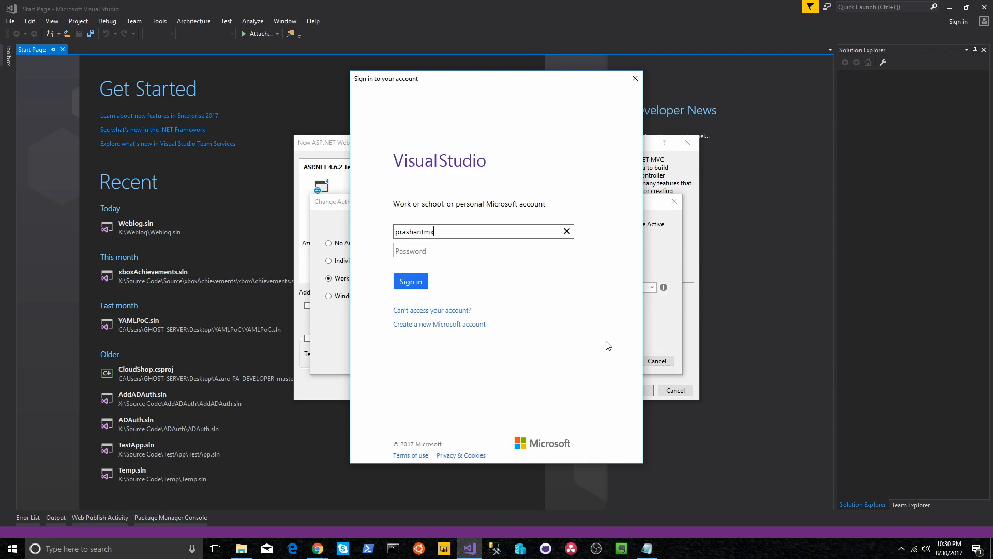
key("Tab")
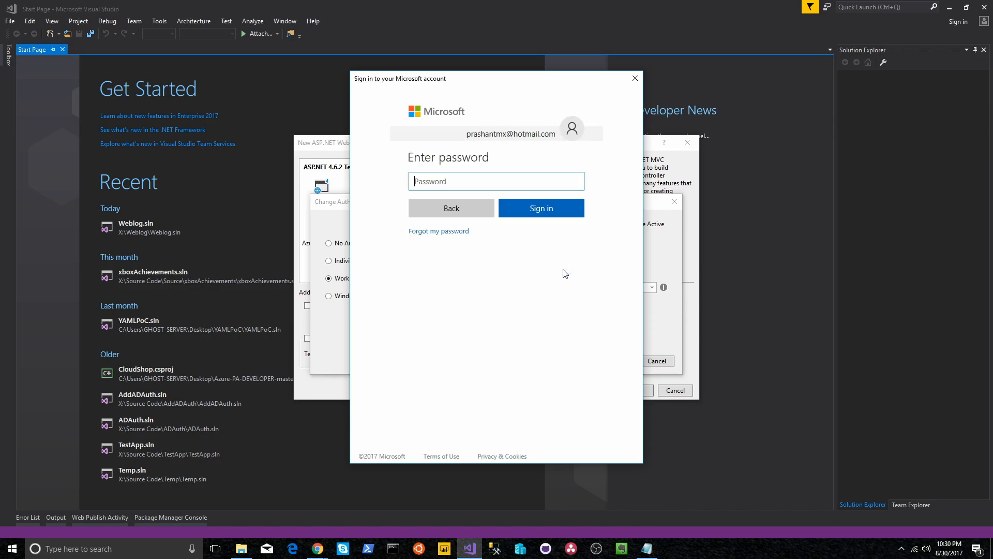
type("••••••••••••••••")
key("Return")
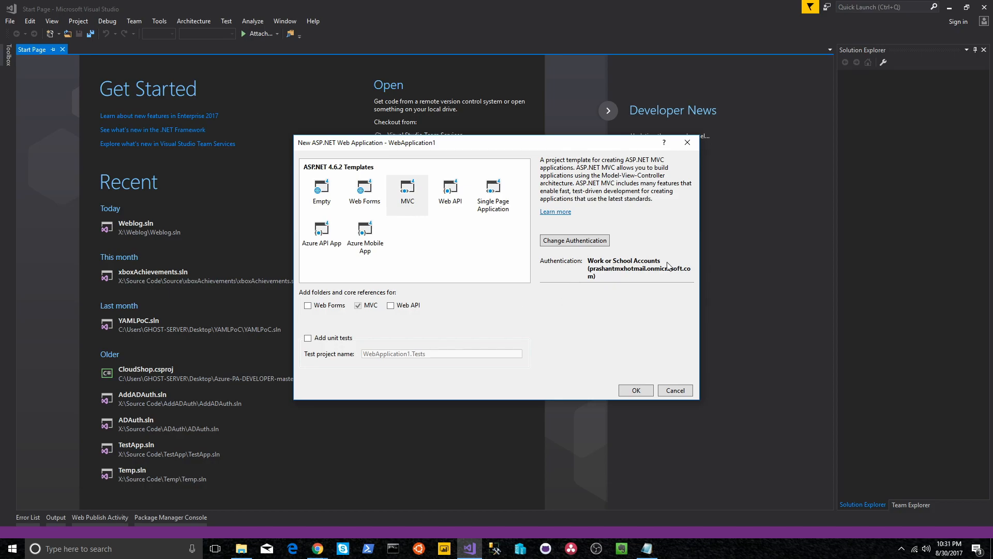
Step: Create the WebApplication1 MVC project and close its ASP.NET overview tab
left_click(636, 391)
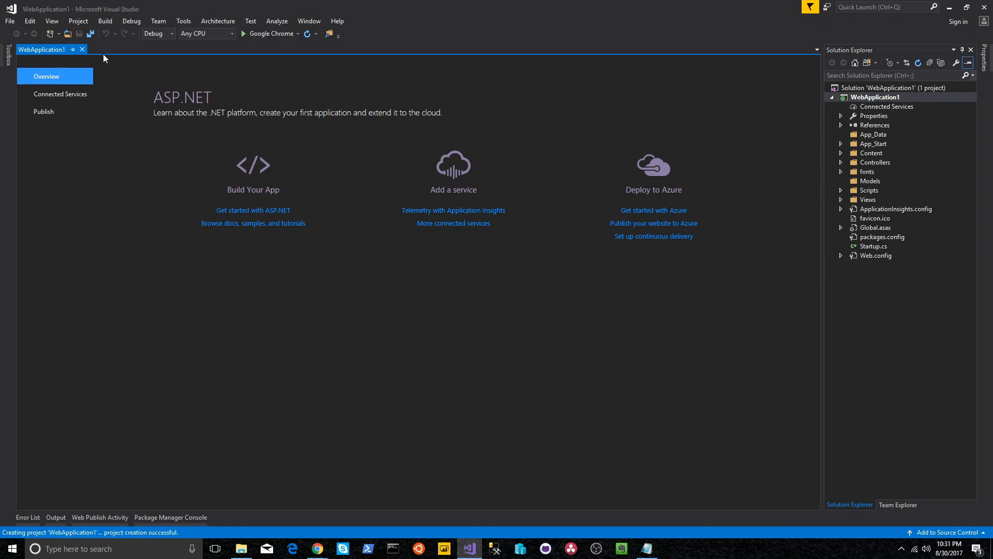
left_click(82, 49)
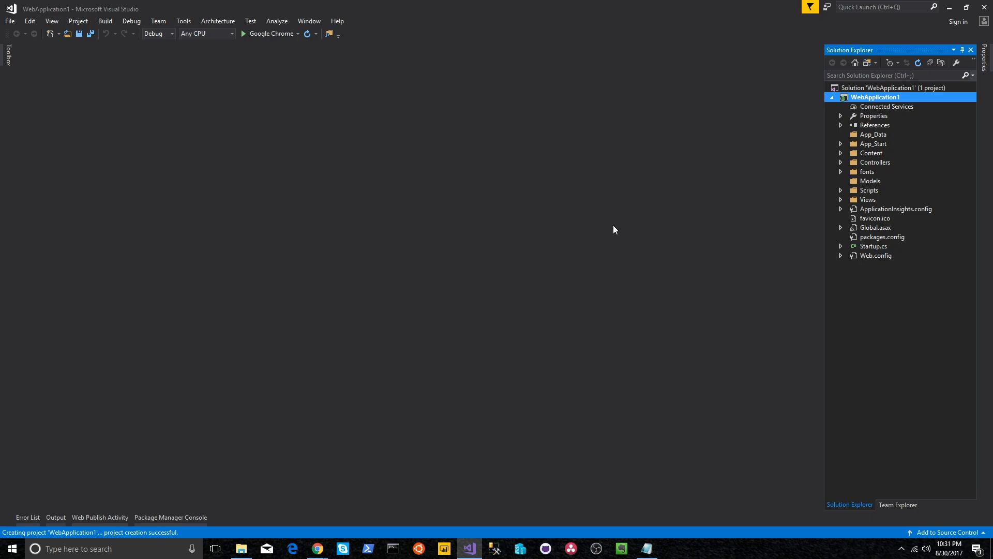
Step: Open Controllers > HomeController.cs and go to its [Authorize] attribute line
double_click(885, 162)
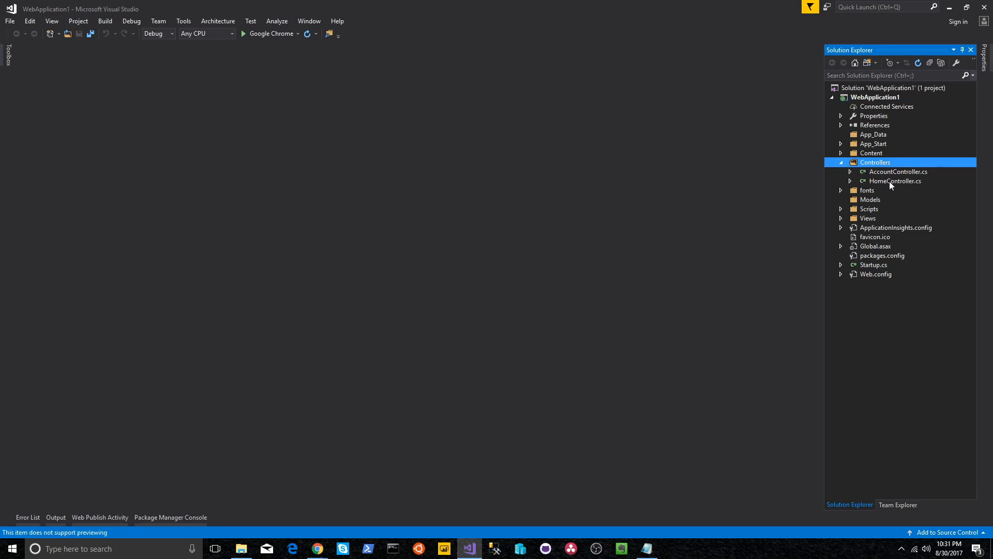
double_click(890, 181)
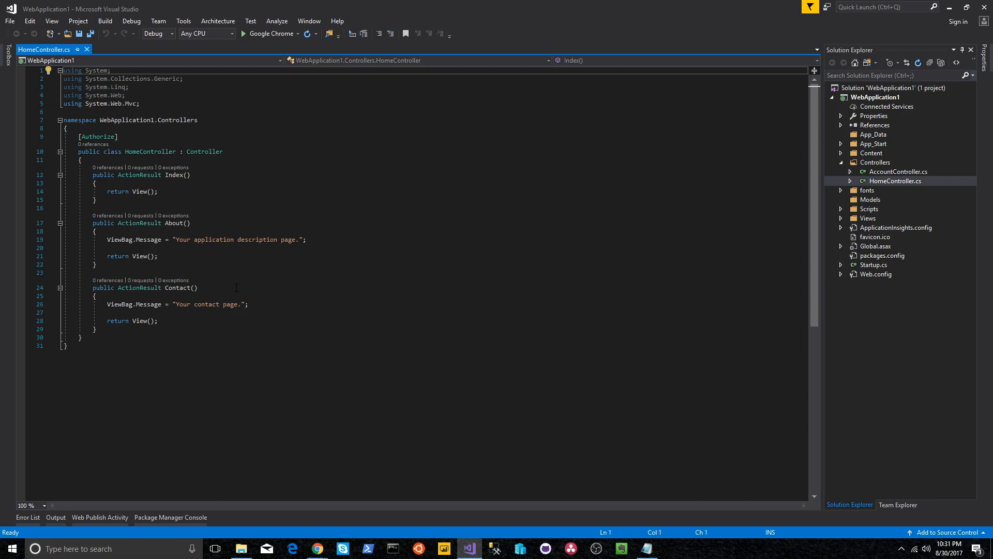
left_click(79, 137)
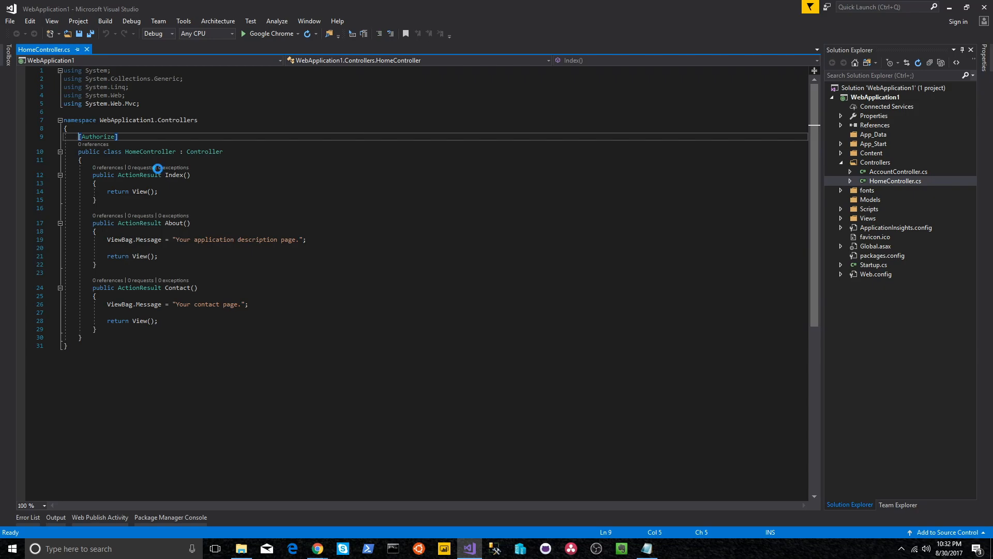
key("F5")
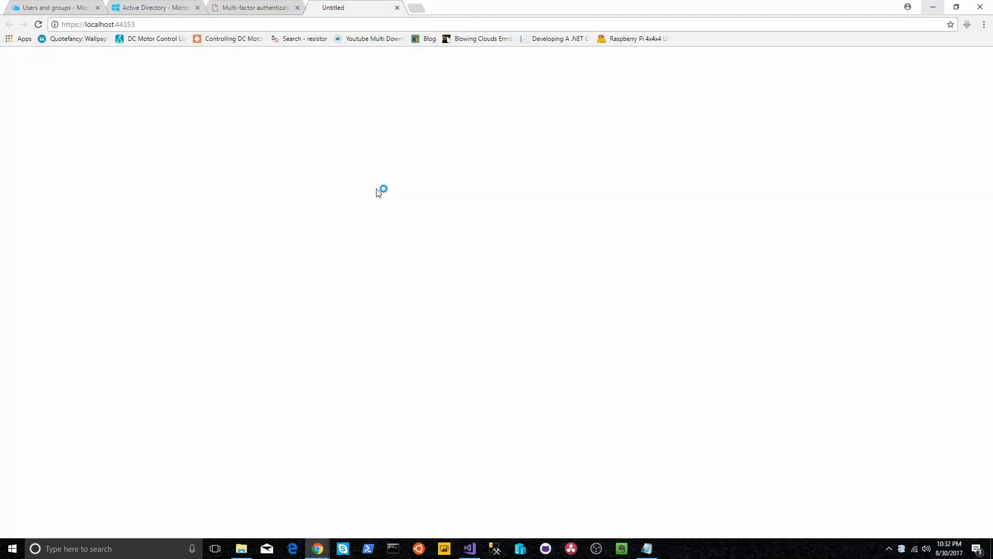
left_click(98, 24)
key("ctrl+c")
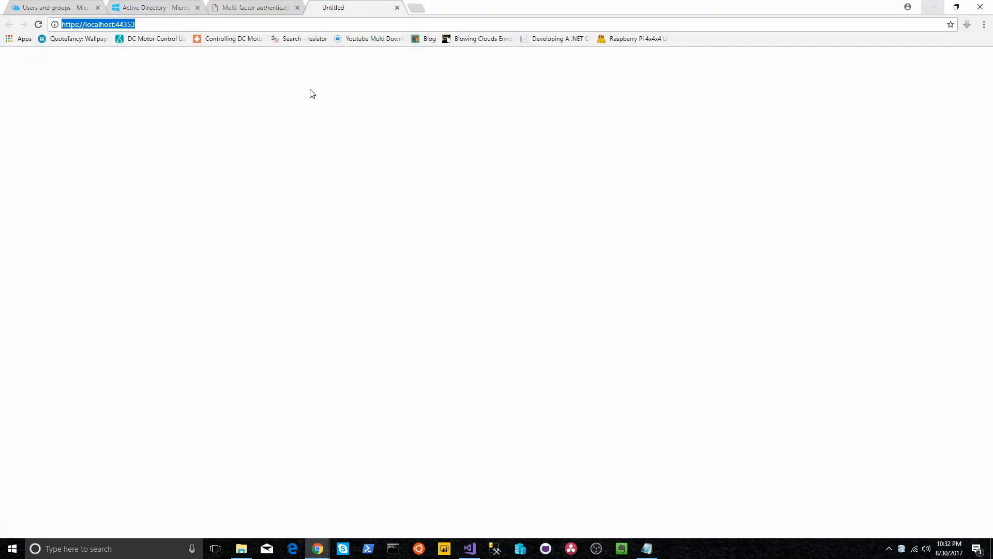
left_click(398, 8)
key("ctrl+shift+n")
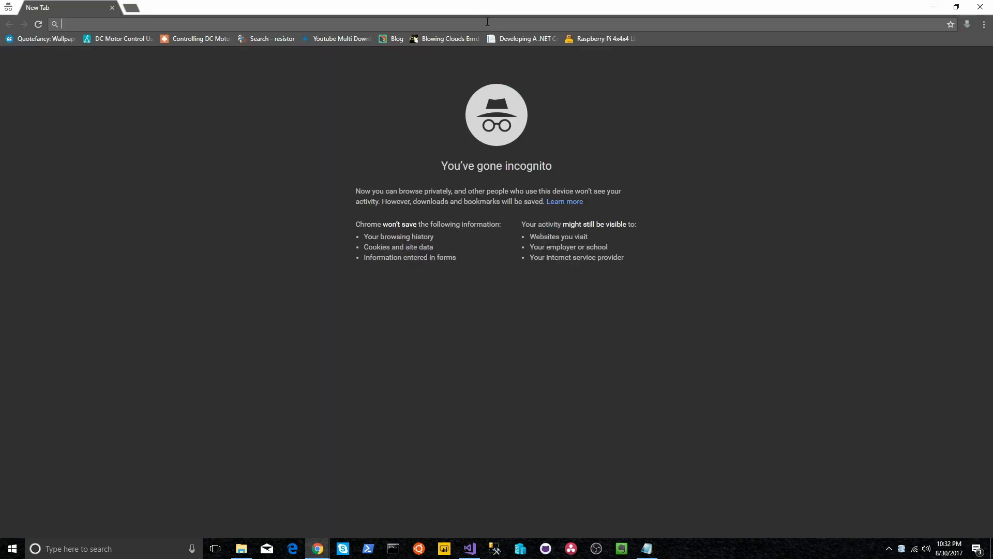
key("ctrl+v")
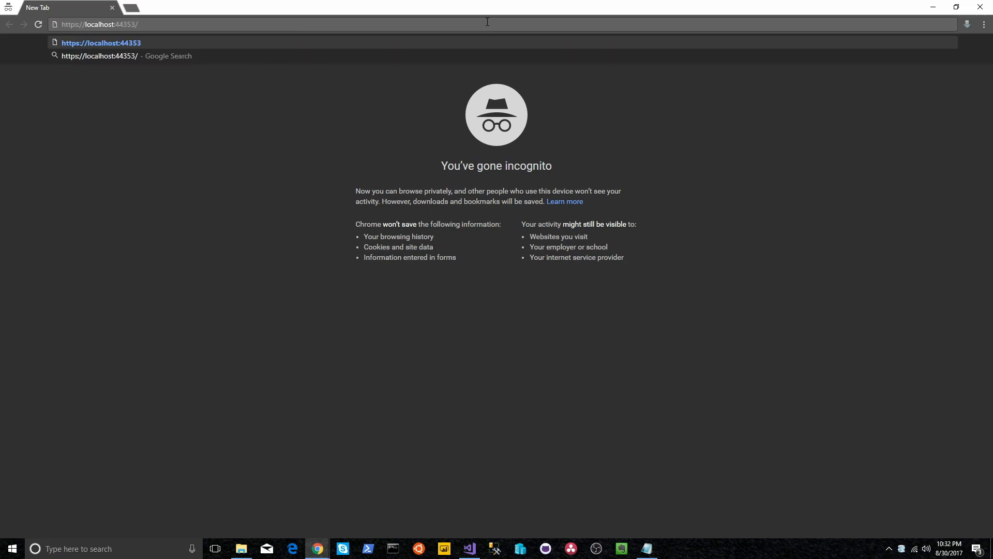
key("Return")
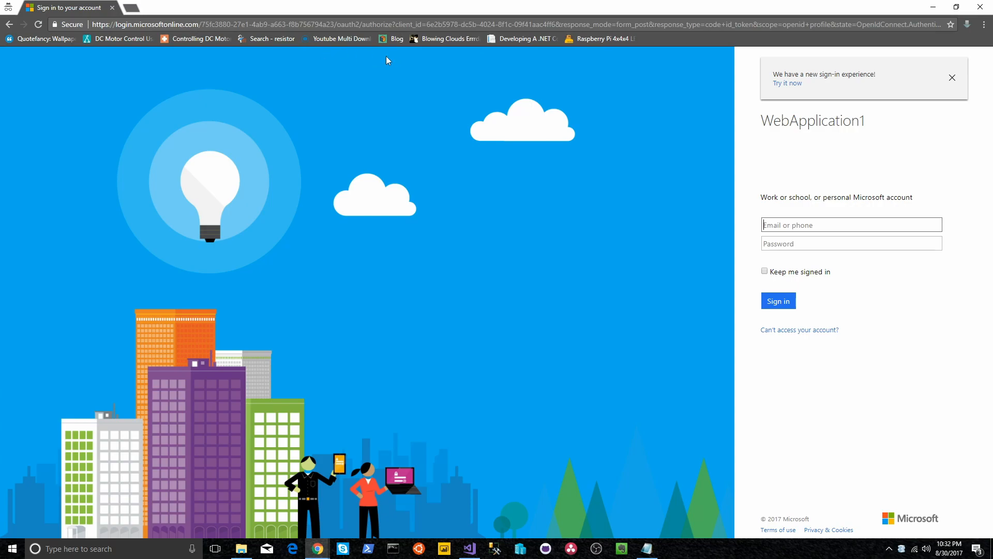
Step: Dismiss the new sign-in experience banner and switch back to HomeController.cs in Visual Studio
left_click(953, 78)
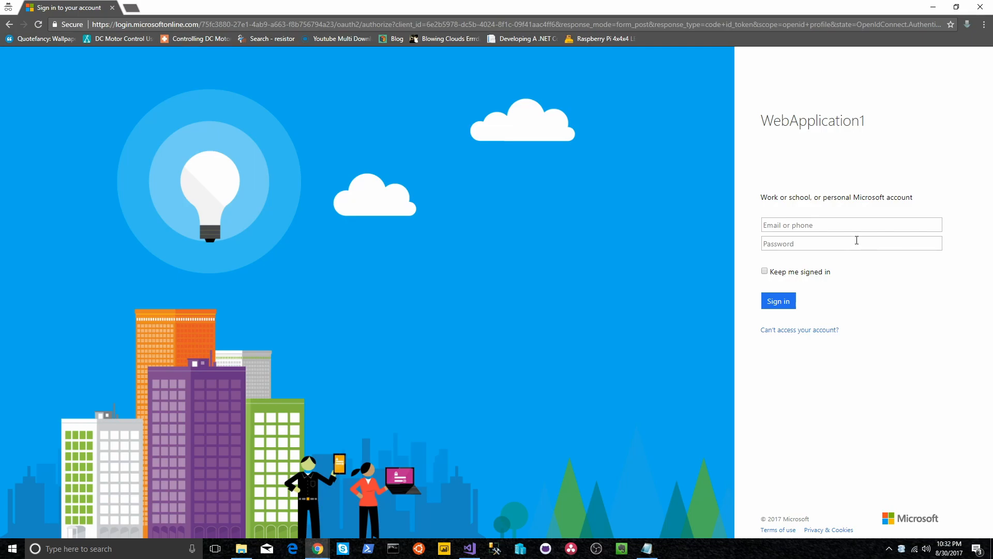
left_click_drag(774, 120, 888, 120)
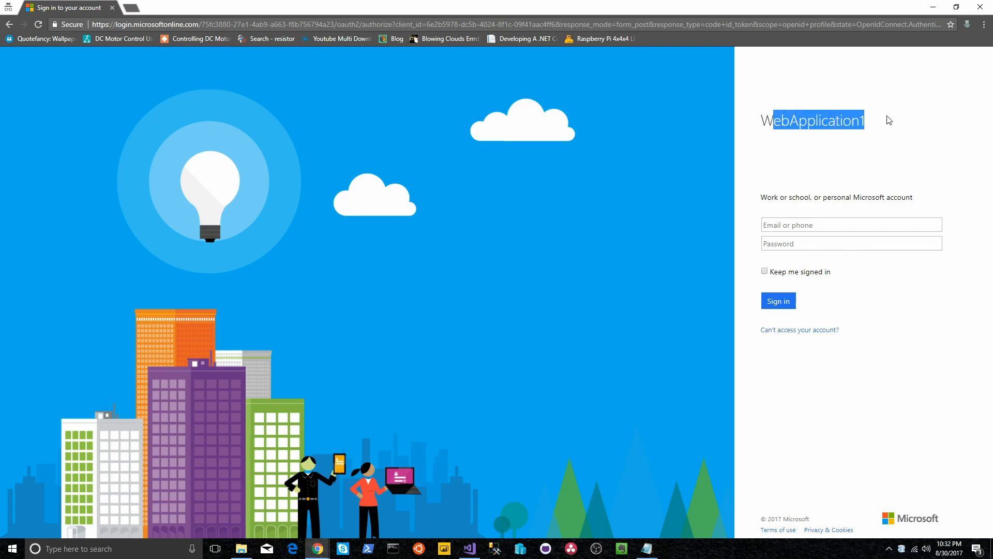
left_click(867, 128)
key("alt+Tab")
key("alt+Tab")
left_click(470, 549)
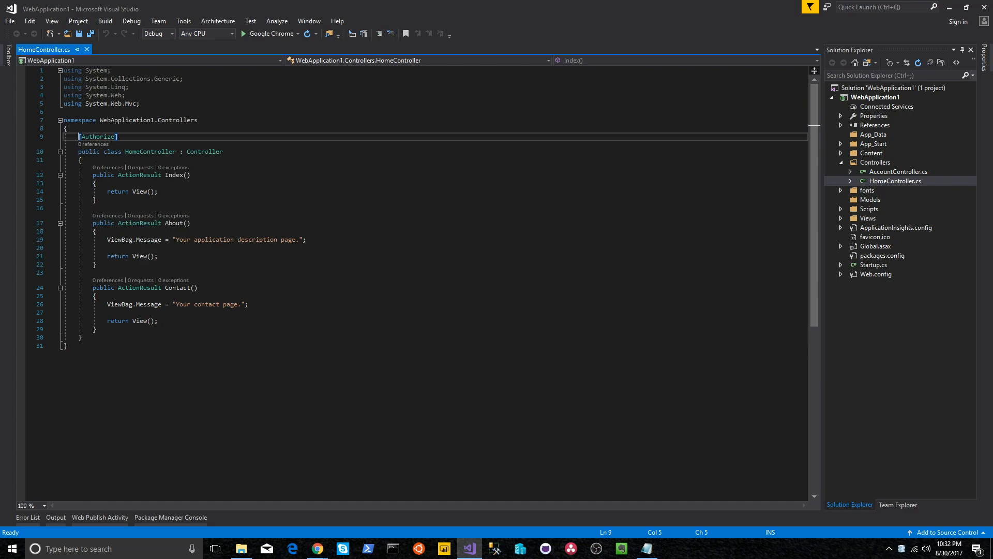
Step: Prefix the [Authorize] line with //, save HomeController.cs, and rebuild the app with F5
double_click(150, 151)
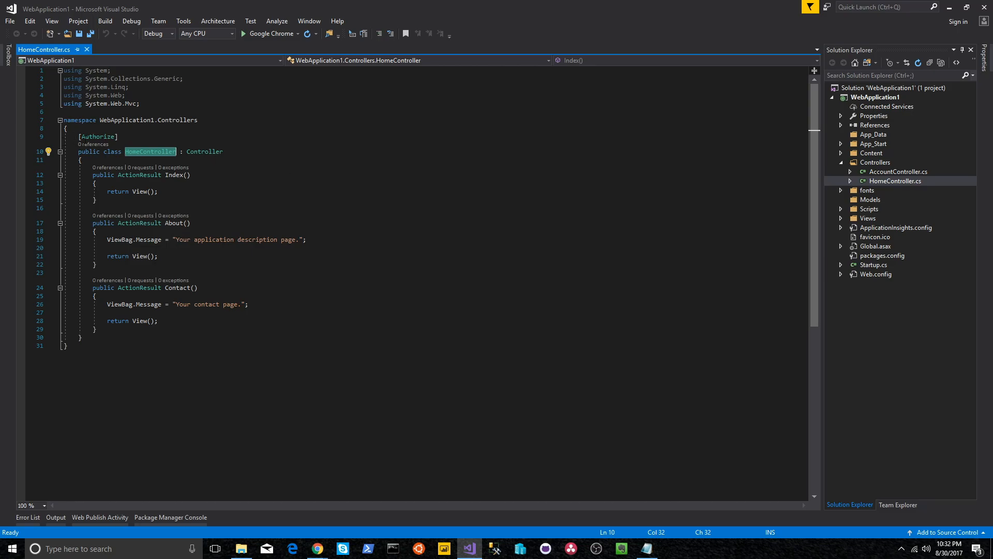
left_click(79, 137)
type("//")
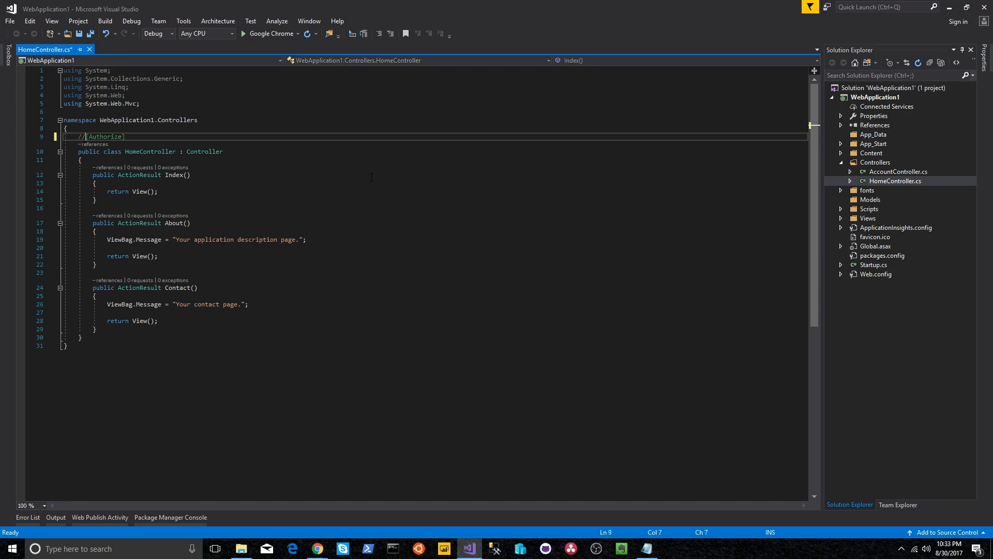
key("ctrl+s")
key("F5")
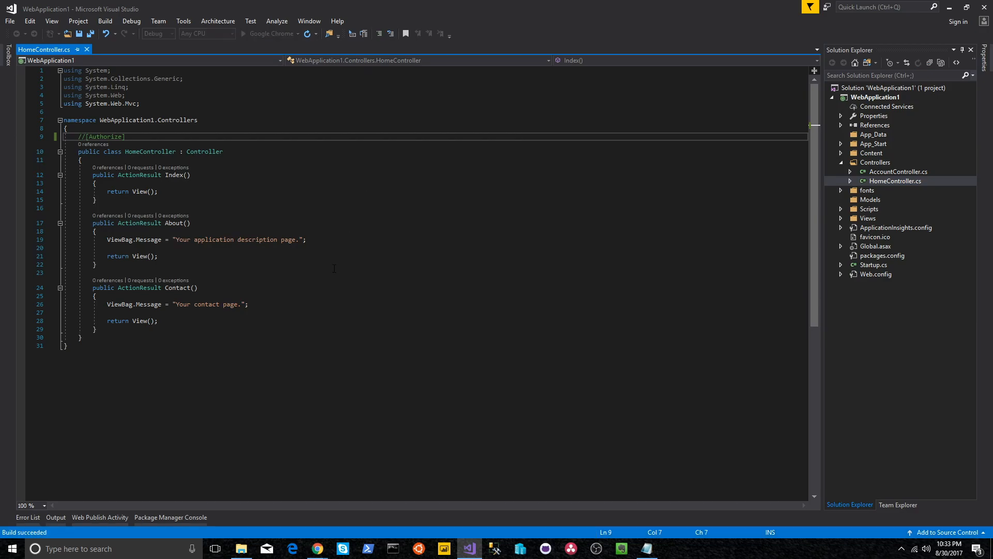
mouse_move(317, 548)
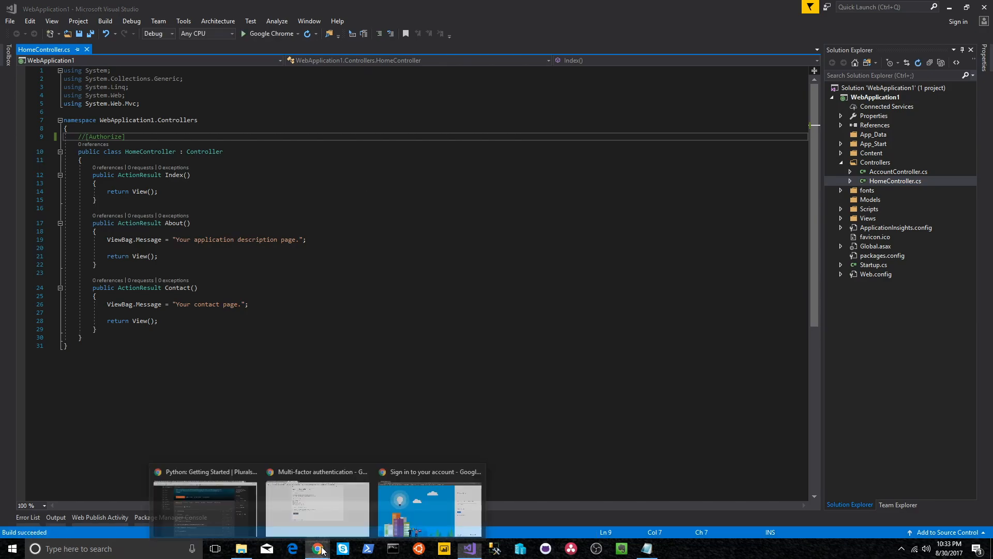
left_click(427, 496)
left_click(178, 24)
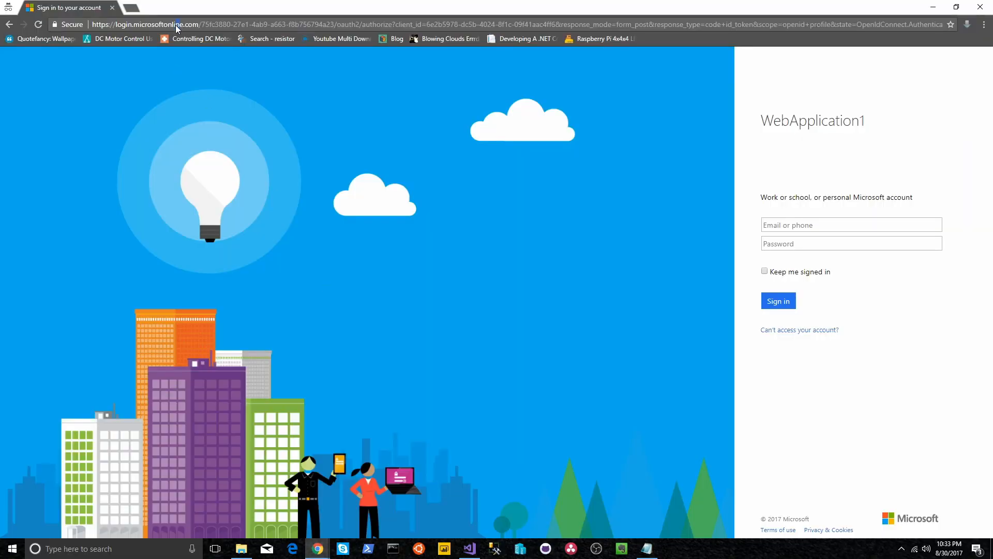
key("ctrl+a")
type("https://localhost:44353")
key("Return")
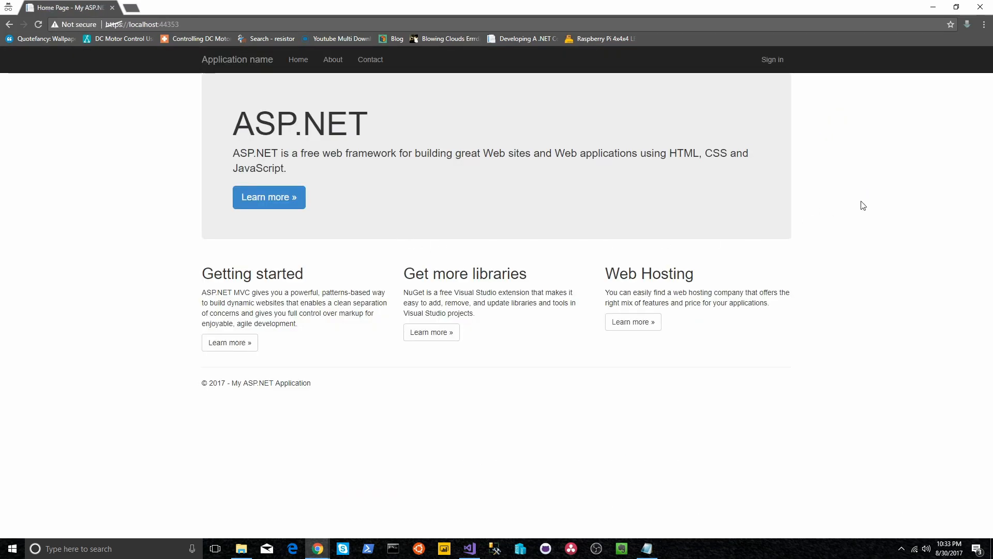
Step: Browse the app's About and Contact pages, then return to Home
left_click(340, 64)
left_click(370, 61)
left_click(296, 60)
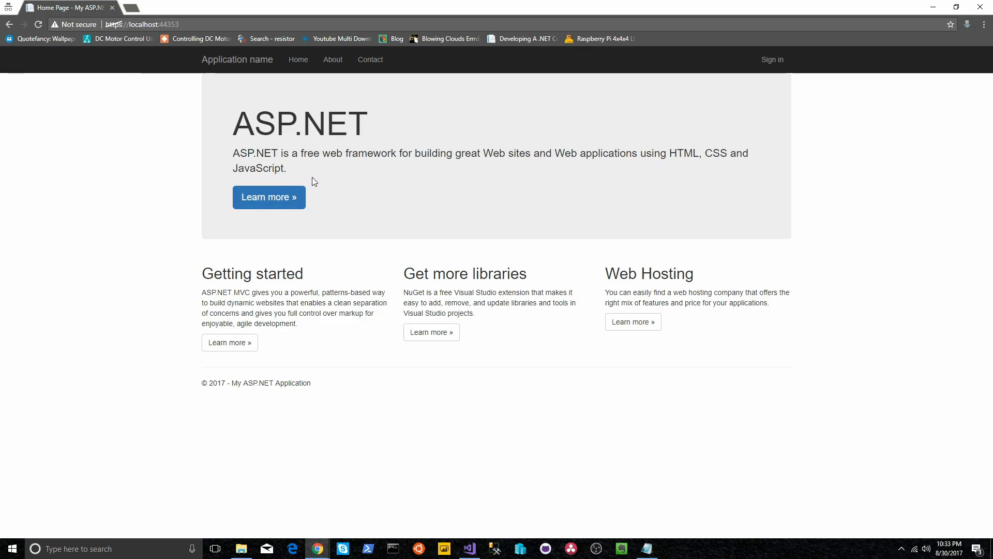
Step: Start signing in to WebApplication1 and enter the Azure AD user's e-mail address
left_click(771, 62)
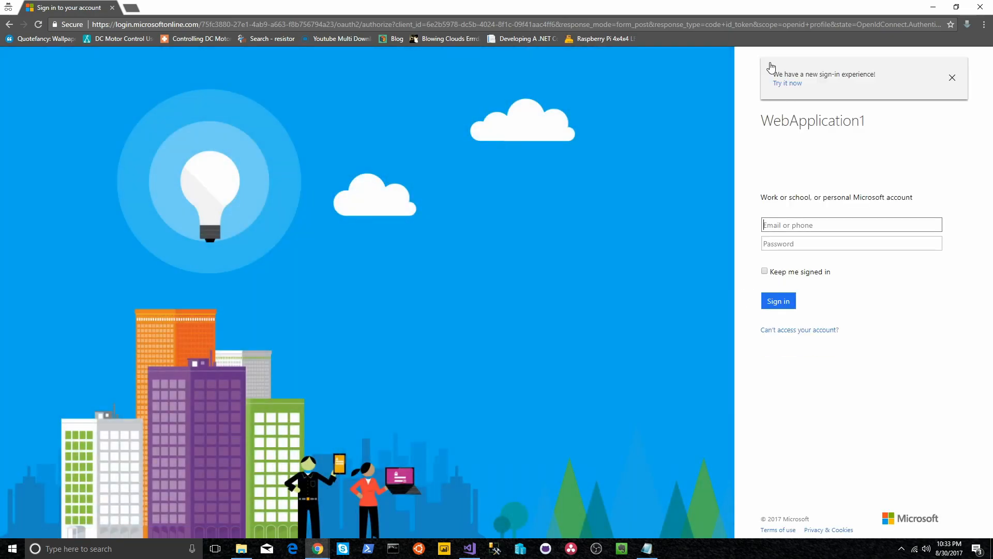
left_click(470, 548)
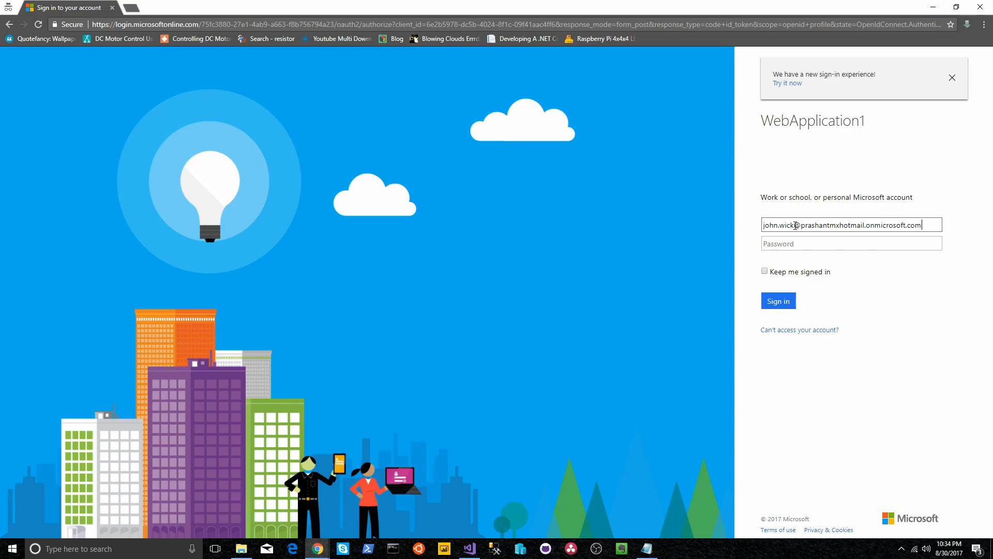
key("Tab")
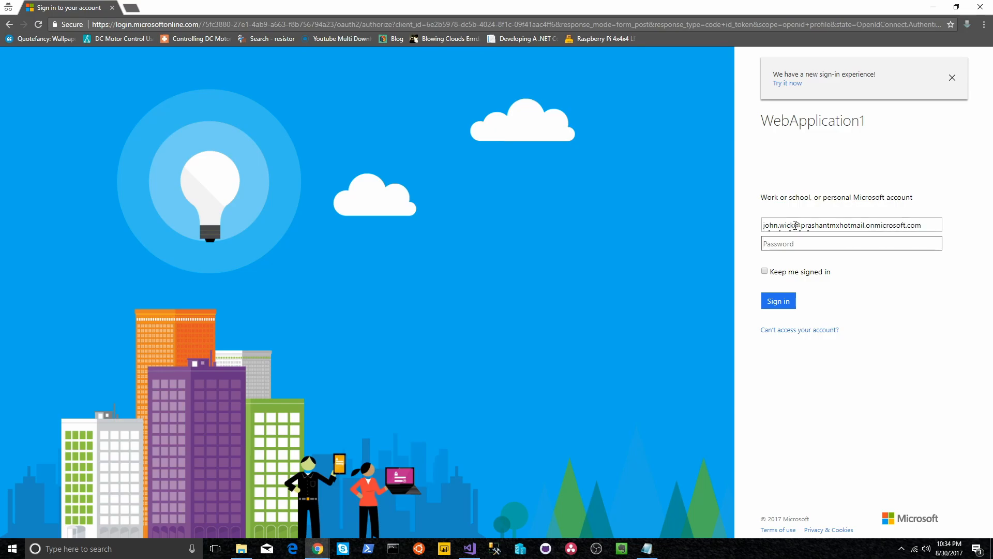
Step: Copy the saved password from Notepad, paste it into the password field, and submit
left_click(647, 548)
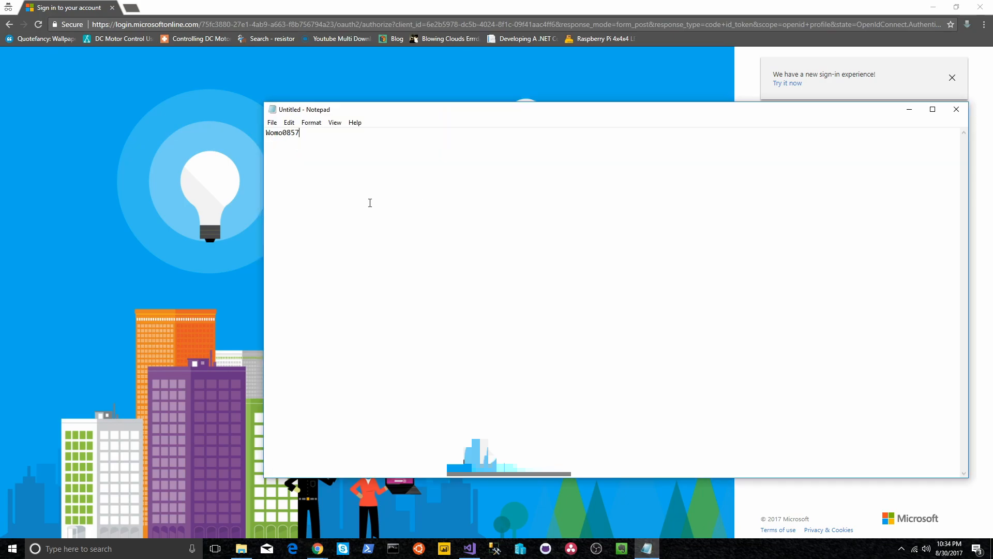
key("ctrl+a")
key("ctrl+c")
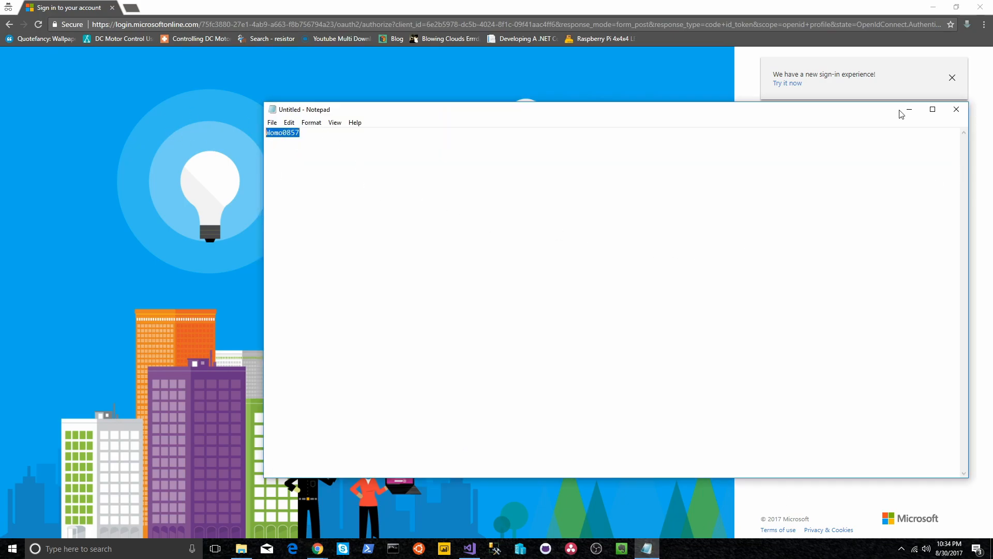
left_click(908, 110)
left_click(816, 247)
key("ctrl+v")
left_click(779, 301)
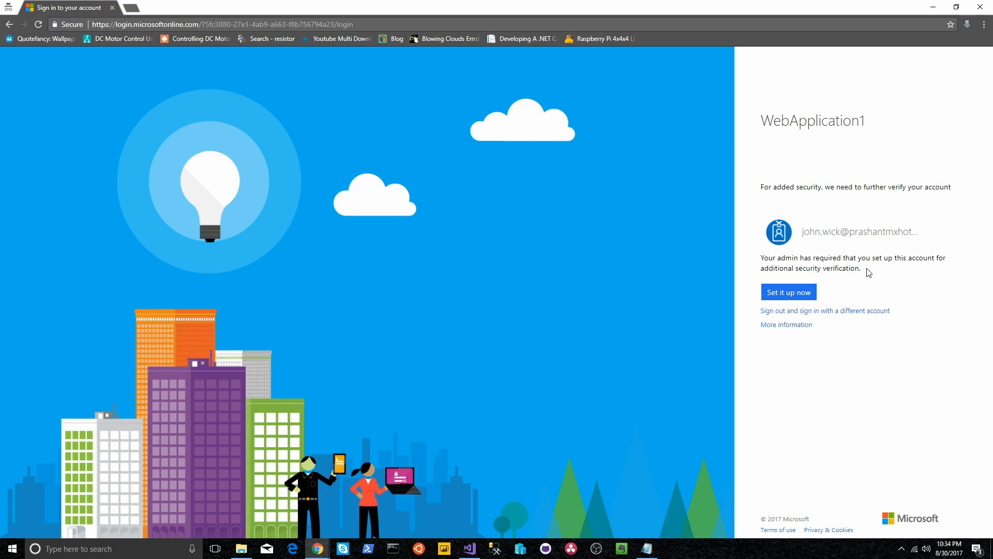
Step: Check the MFA service settings window, then choose Set it up now on the sign-in page
mouse_move(318, 548)
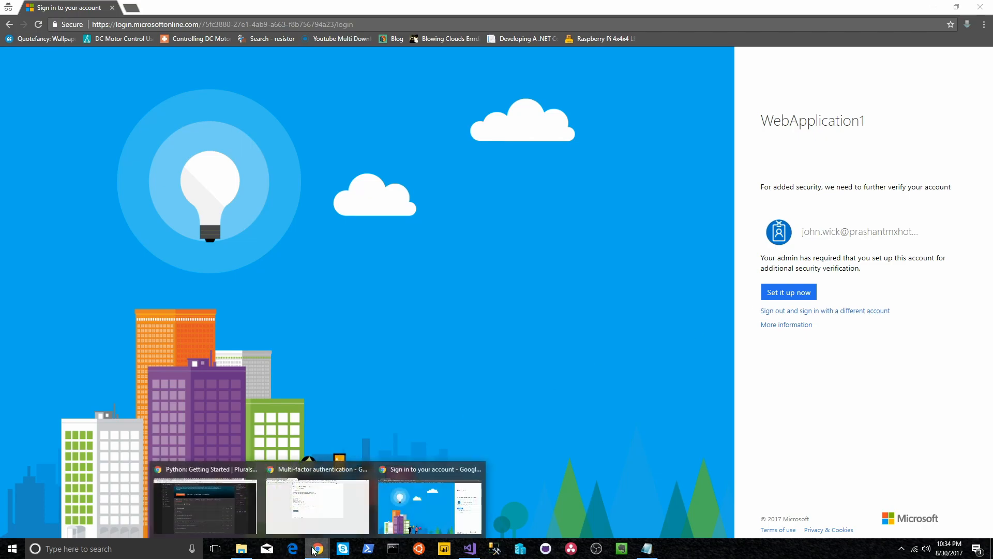
left_click(318, 518)
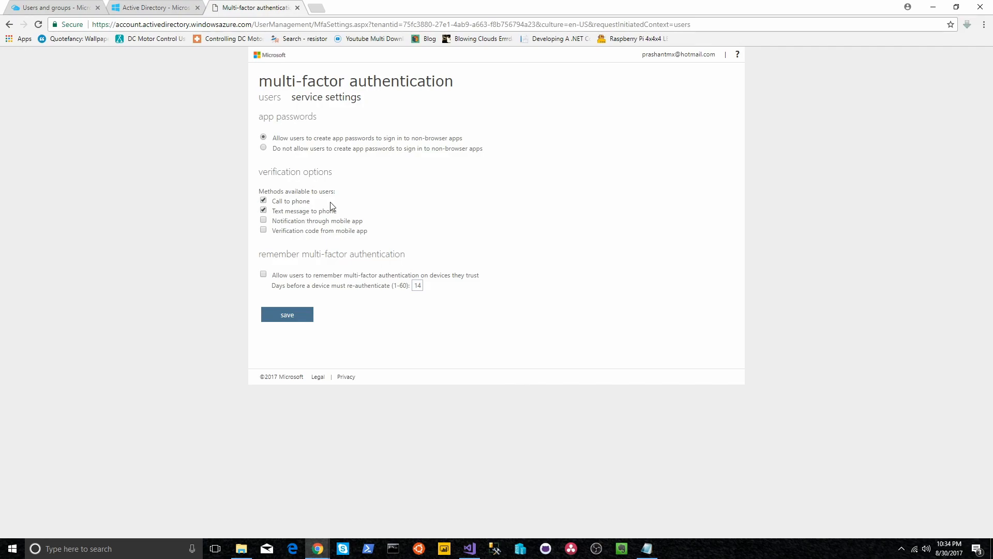
left_click(933, 7)
left_click(777, 292)
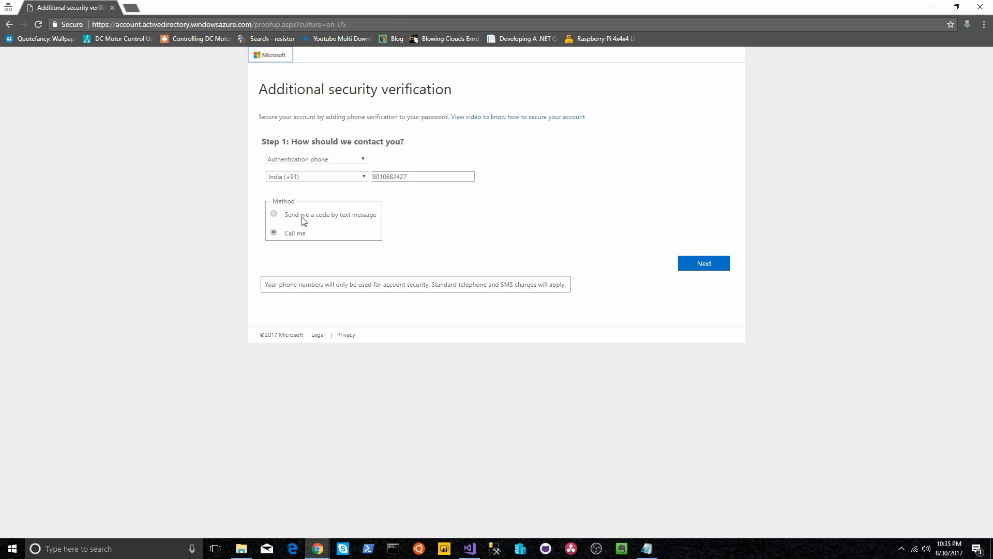
Step: Select Call me as the verification method and start the phone verification call
left_click(304, 219)
left_click(274, 232)
left_click(713, 265)
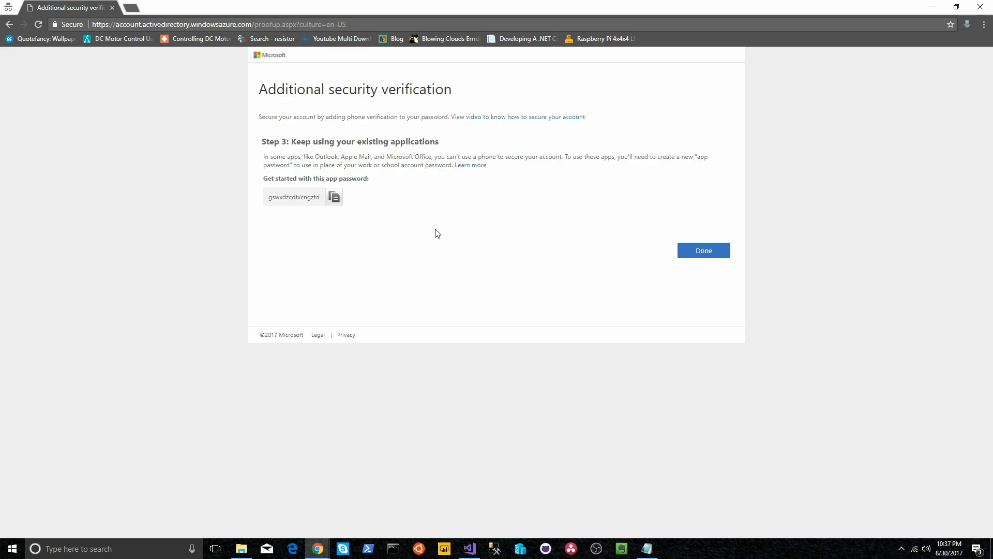
Step: Save the generated app password in Notepad below the user password, then finish with Done
left_click(335, 199)
left_click(647, 547)
left_click(634, 254)
key("Return")
key("Return")
key("ctrl+v")
double_click(304, 133)
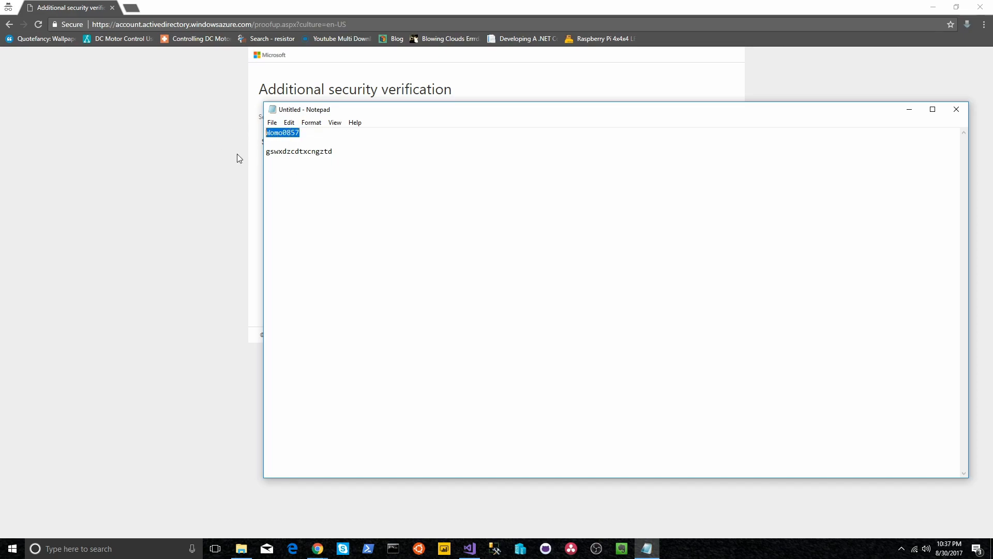
left_click(244, 174)
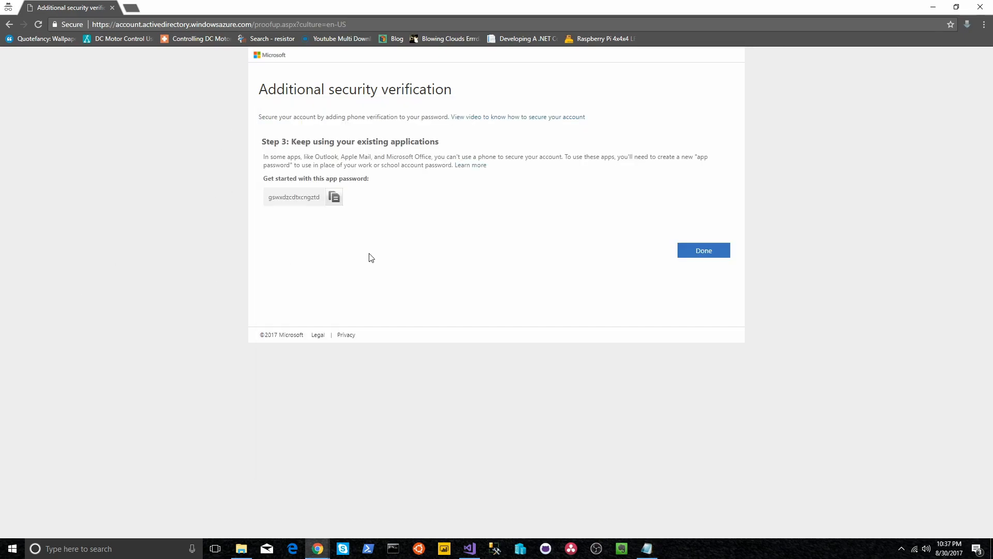
left_click(705, 248)
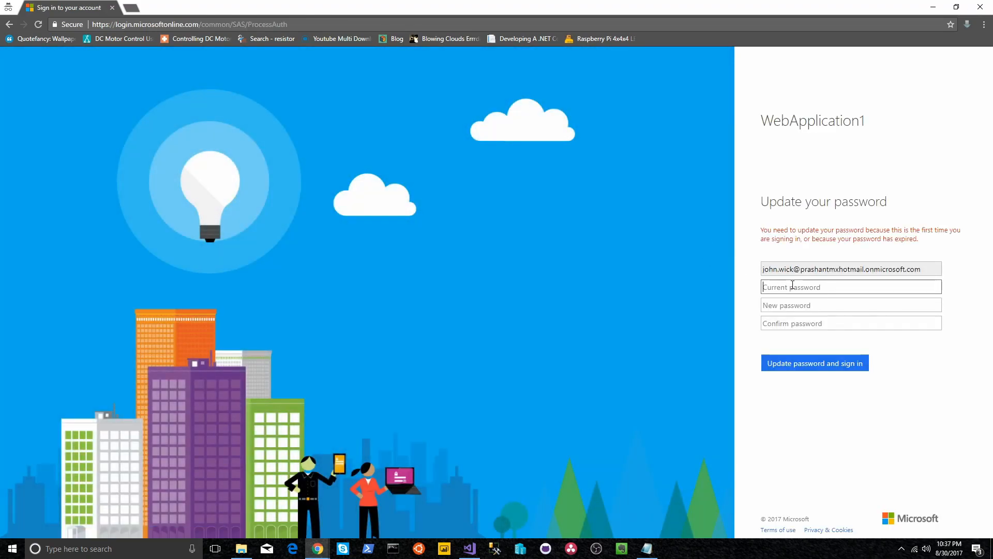
Step: Enter the current password, set and confirm a new password, then update and sign in
key("ctrl+v")
key("Tab")
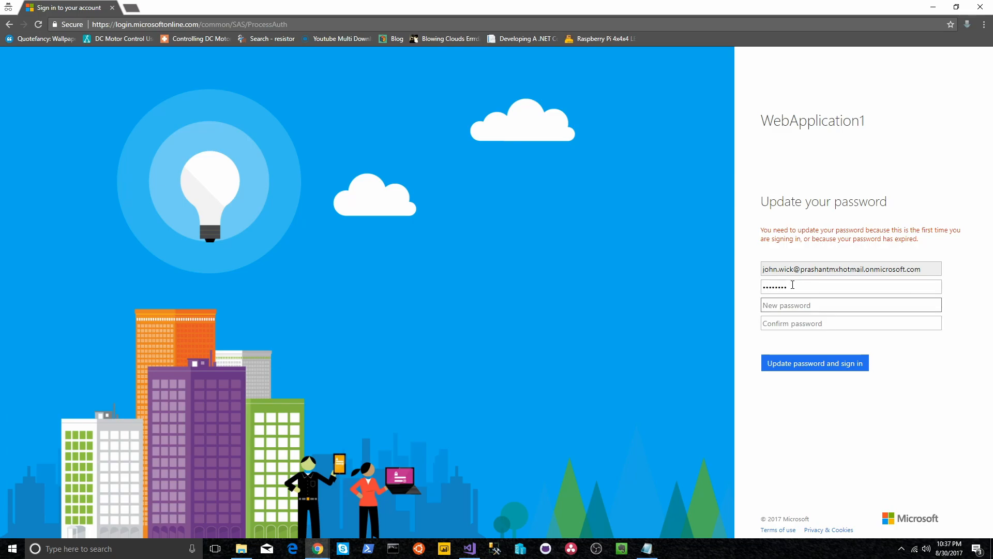
type("•••••••••••")
key("Tab")
type("••••••••")
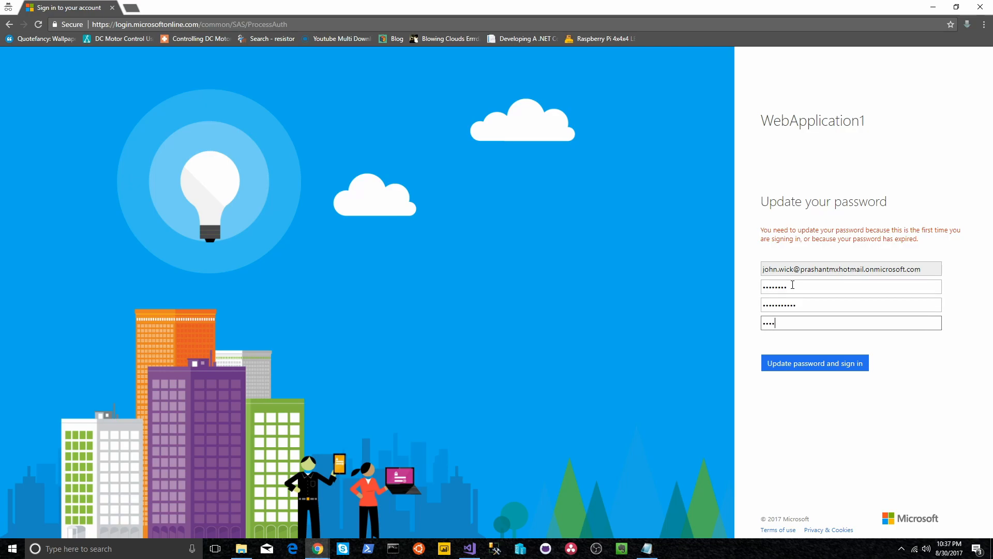
type("•••")
left_click(845, 365)
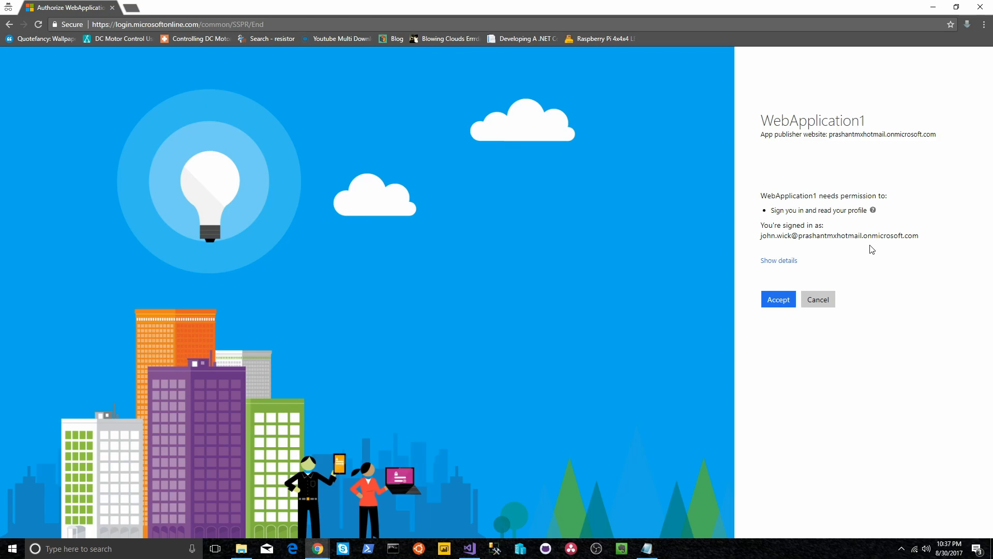
Step: Review the publisher details for WebApplication1, then Accept the sign-in and profile-read permission
left_click(796, 265)
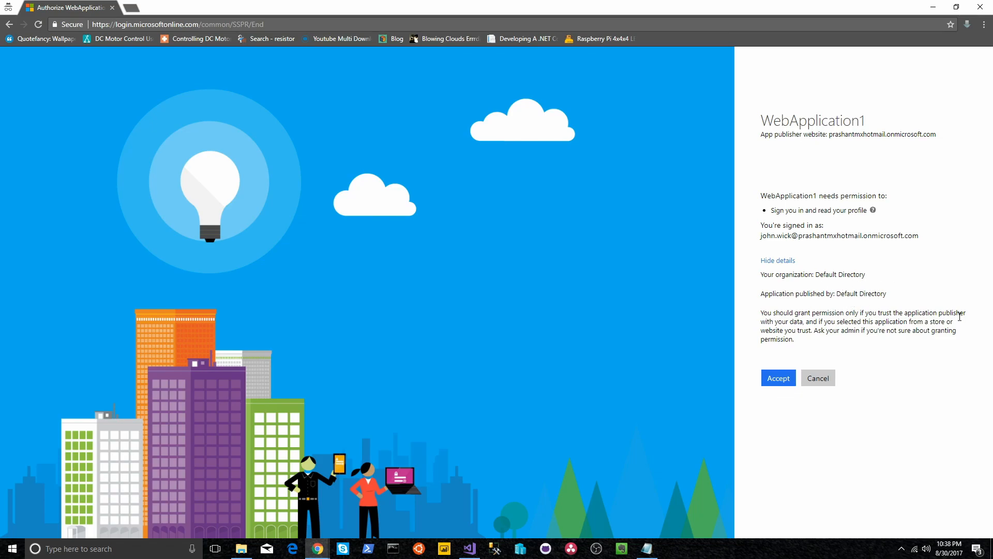
left_click(781, 383)
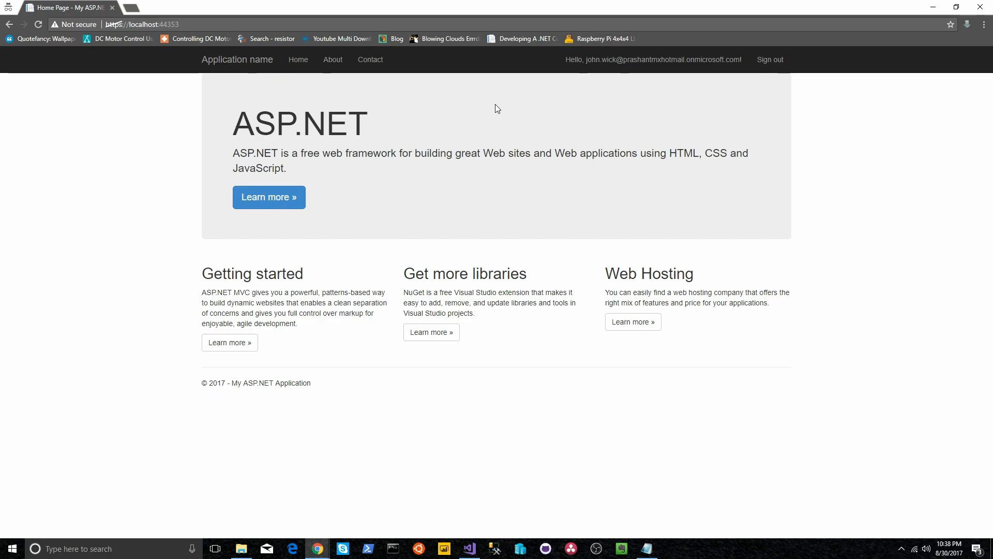
Step: Highlight the 'Hello' greeting in the navbar, then sign the user out
left_click_drag(554, 57, 745, 60)
left_click(745, 60)
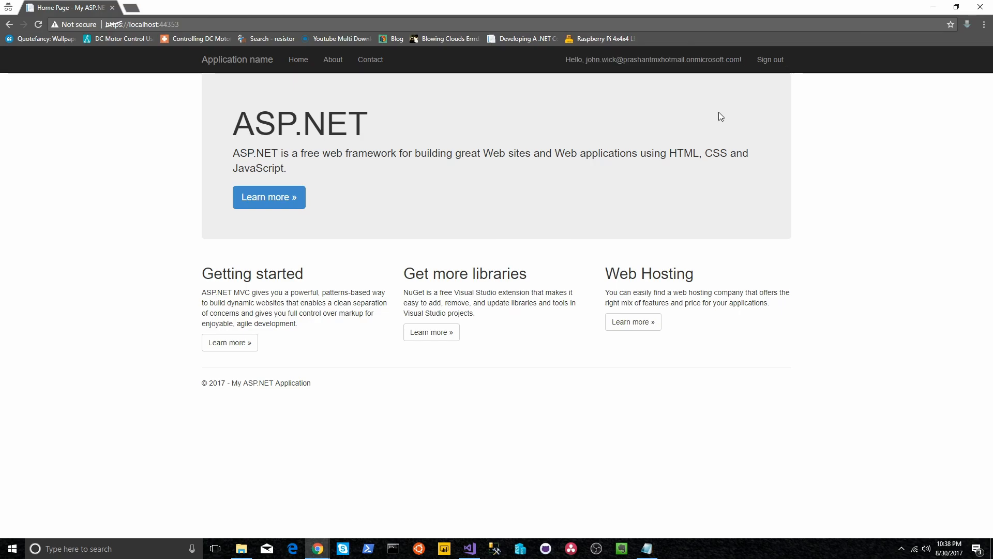
left_click(774, 71)
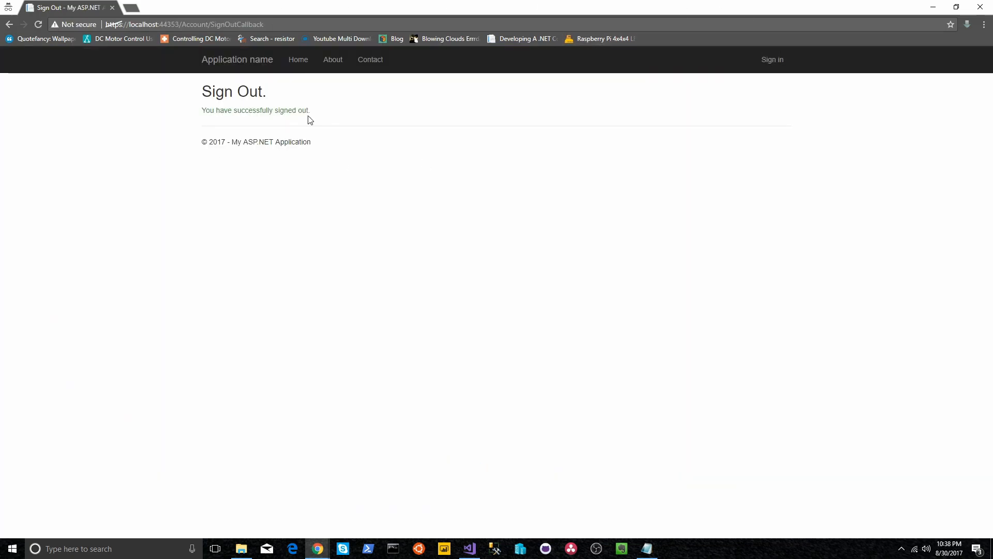
Step: Sign in again with the previously used account tile and submit the account password
left_click(773, 65)
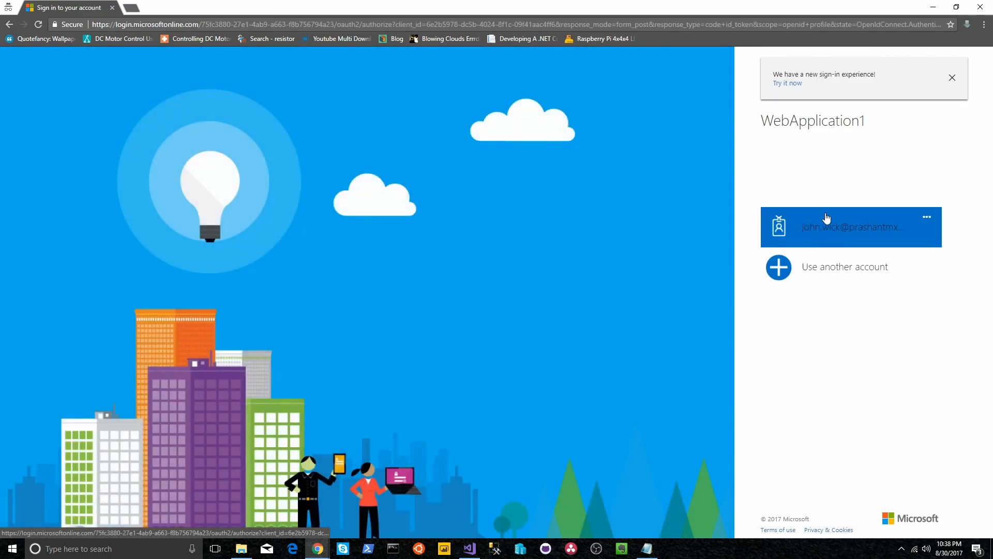
left_click(838, 231)
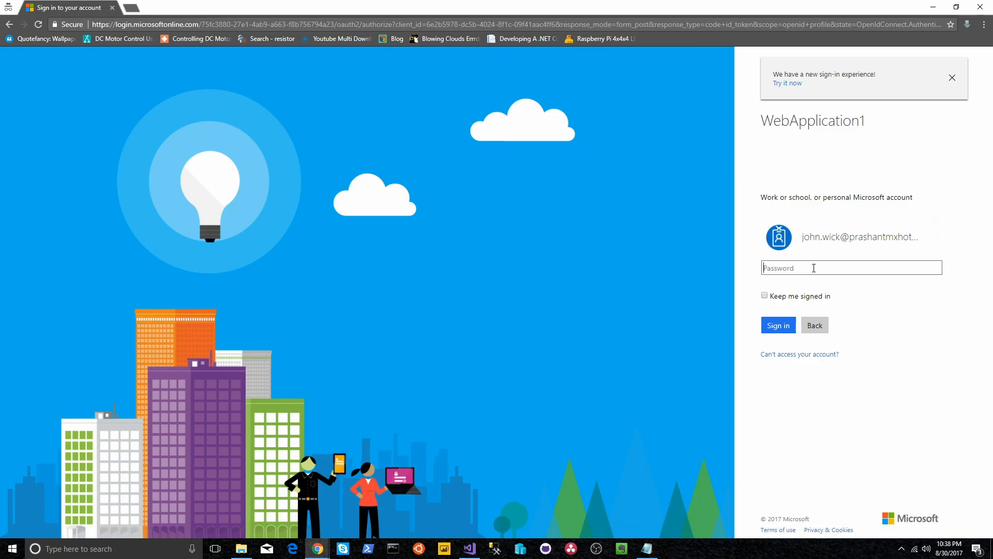
type("********")
key("Return")
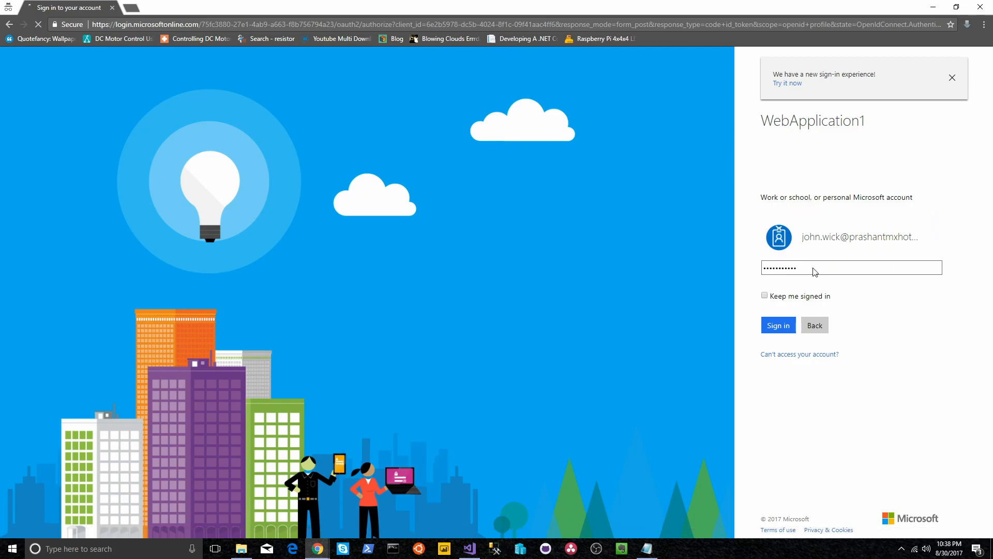